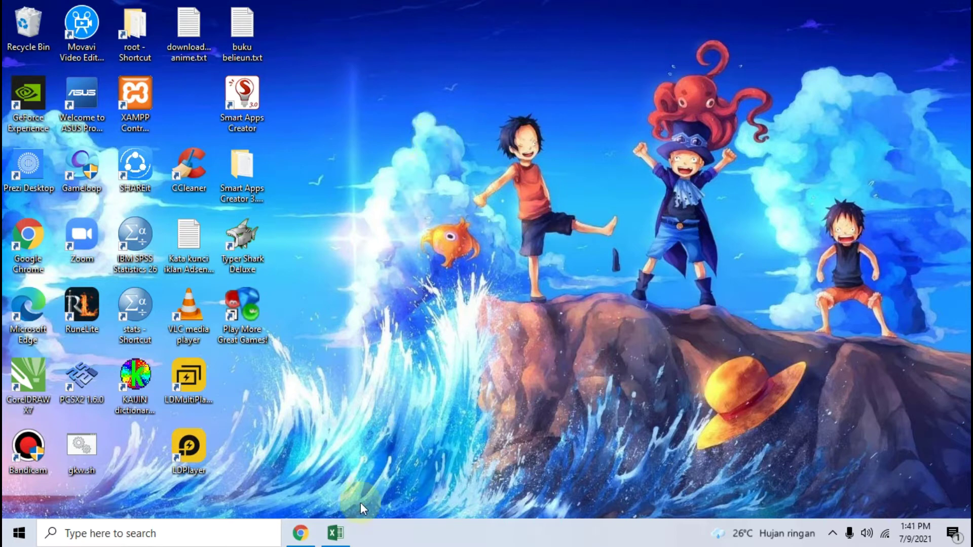
- Switch to the Excel grade workbook and try to enter H10's IF formula with a semicolon after 70
{"action": "mouse_move", "coordinate": [320, 533]}
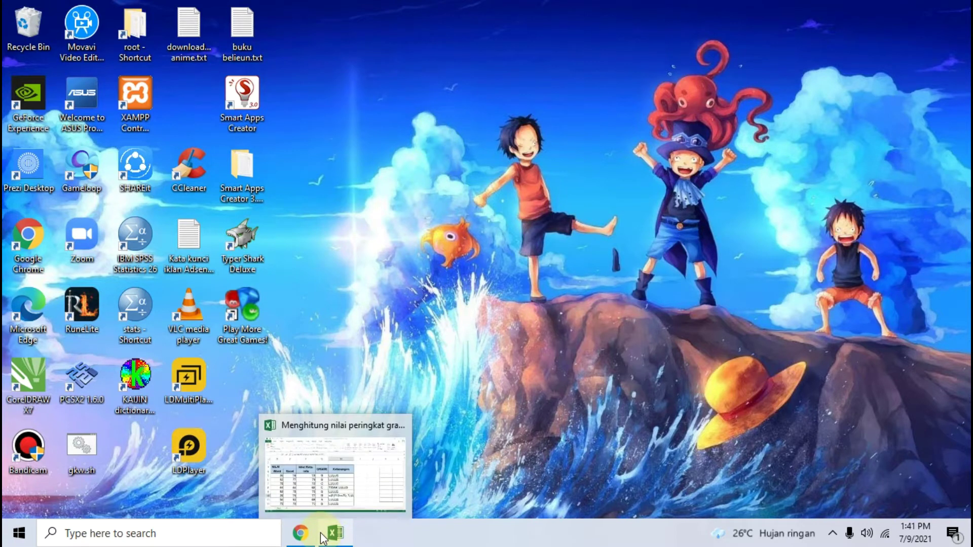
{"action": "left_click", "coordinate": [302, 446]}
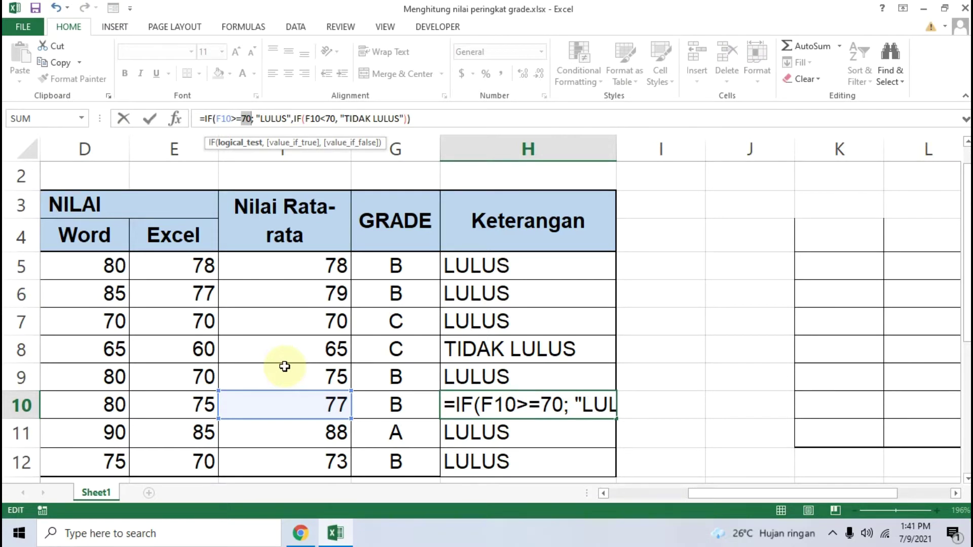
{"action": "key", "text": "Home"}
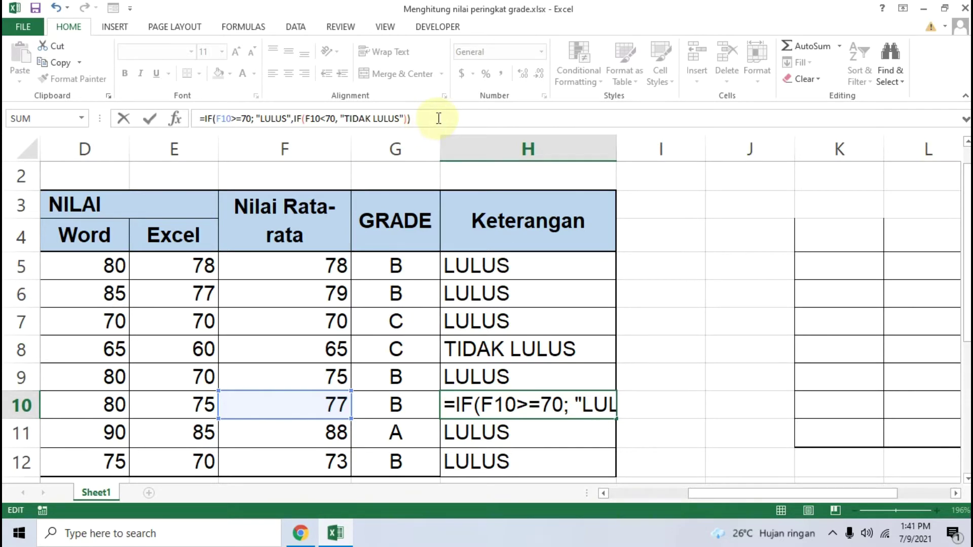
{"action": "key", "text": "Return"}
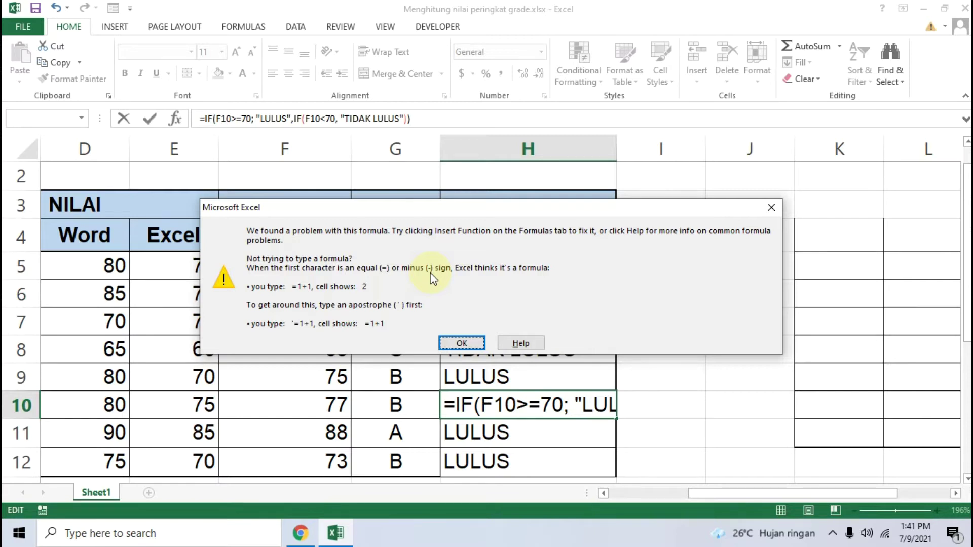
{"action": "left_click", "coordinate": [776, 206]}
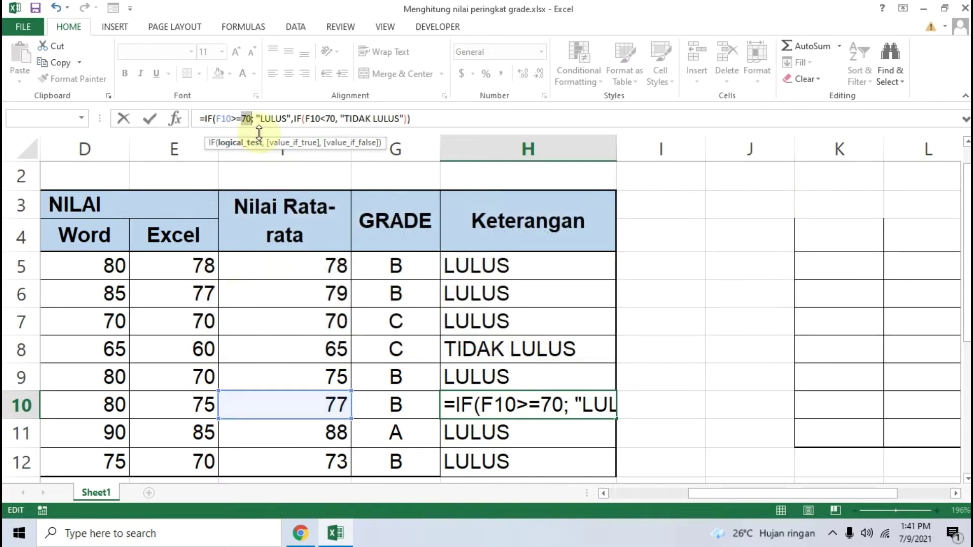
- Replace the semicolon after 70 in H10's IF formula with a comma
{"action": "left_click", "coordinate": [257, 118]}
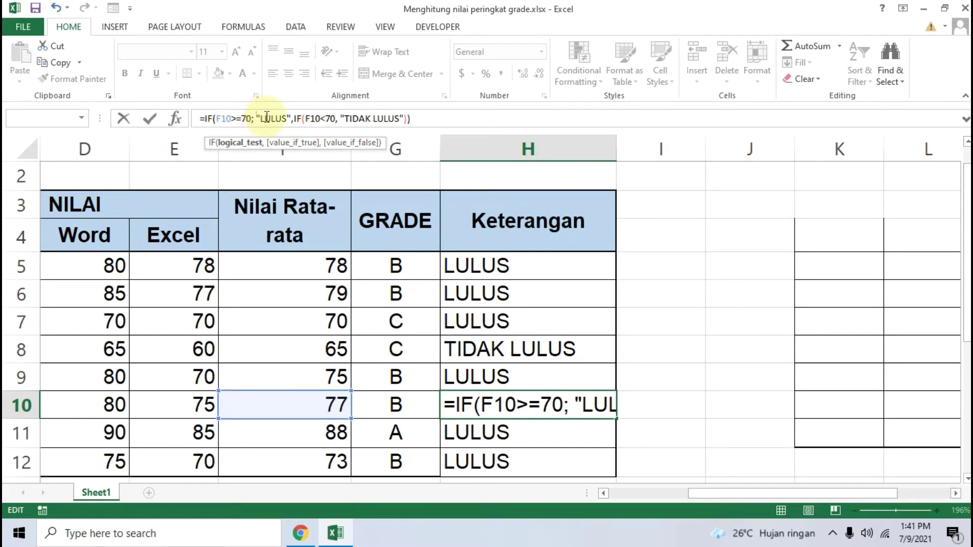
{"action": "key", "text": "BackSpace"}
{"action": "key", "text": "BackSpace"}
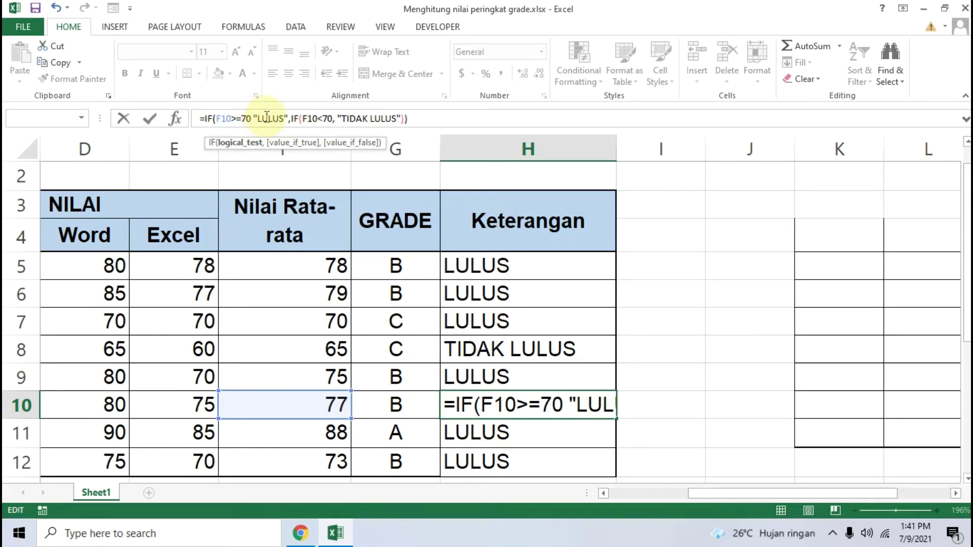
{"action": "type", "text": ","}
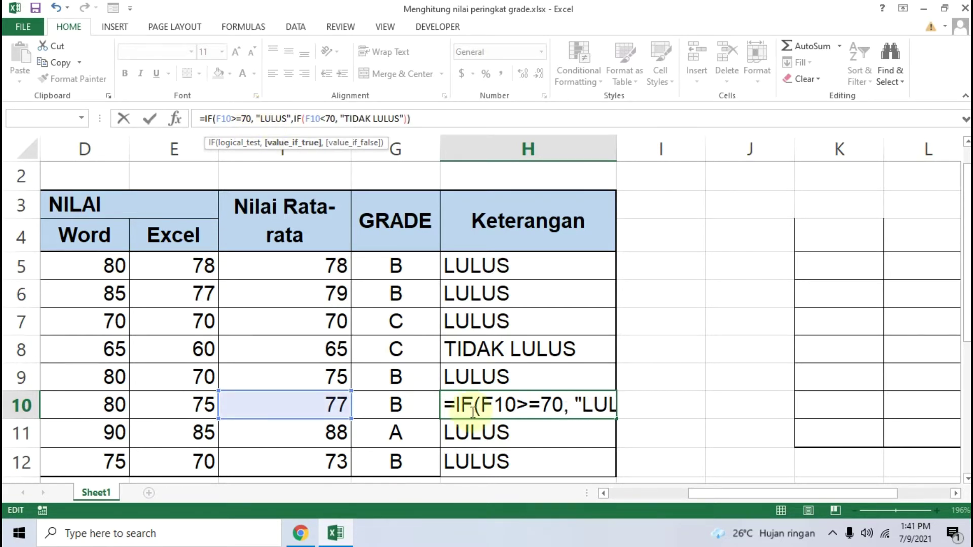
- Change the separator after 70 in H10's formula back to a semicolon and try to enter it
{"action": "left_click", "coordinate": [569, 409]}
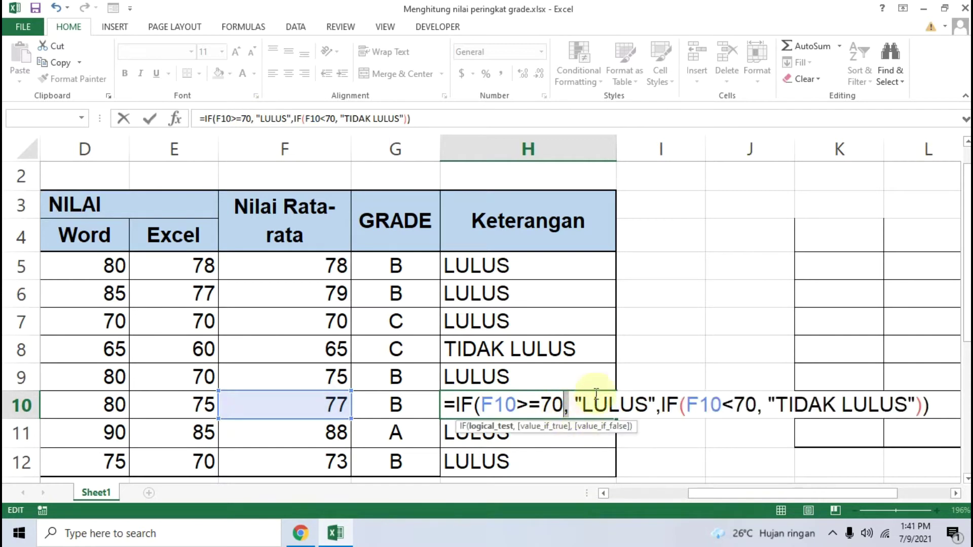
{"action": "key", "text": "BackSpace"}
{"action": "type", "text": ";"}
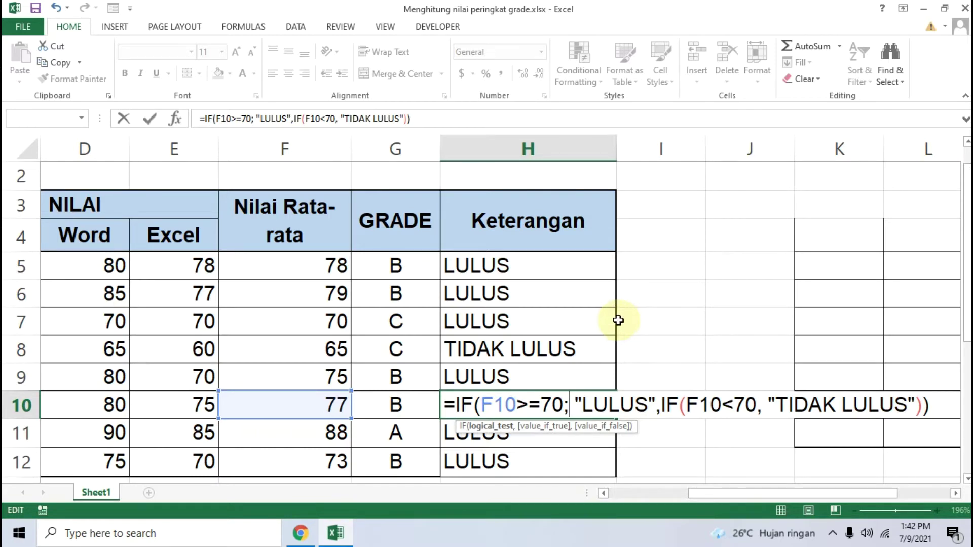
{"action": "key", "text": "Return"}
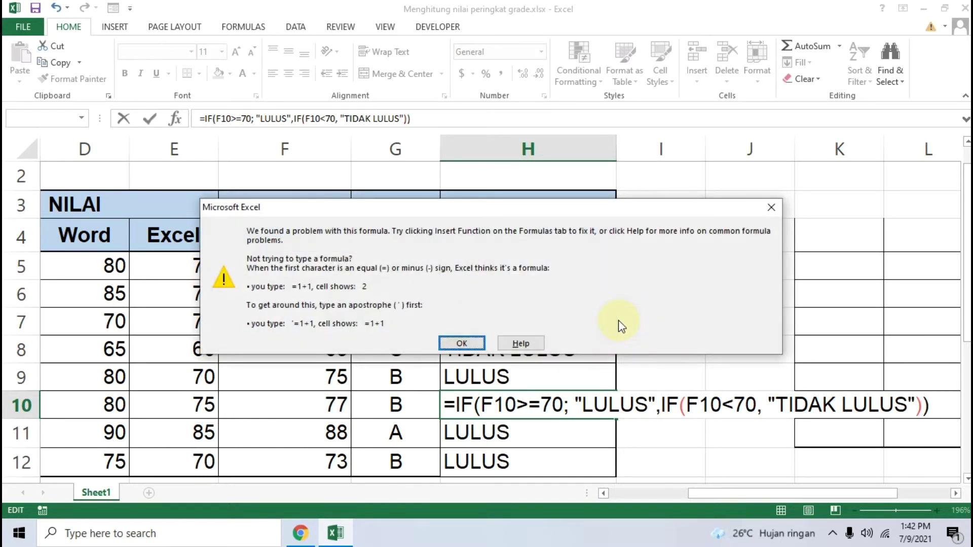
{"action": "left_click", "coordinate": [771, 208]}
- Correct H10's formula to =IF(F10>=70, "LULUS",IF(F10<70, "TIDAK LULUS")) by using a comma after 70, and enter it
{"action": "left_click", "coordinate": [565, 408]}
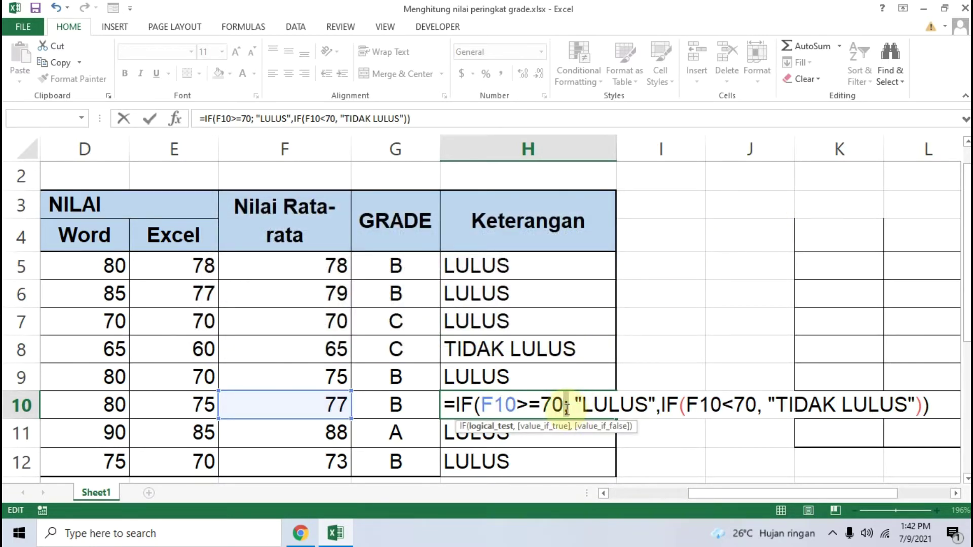
{"action": "key", "text": "Delete"}
{"action": "type", "text": ","}
{"action": "key", "text": "Return"}
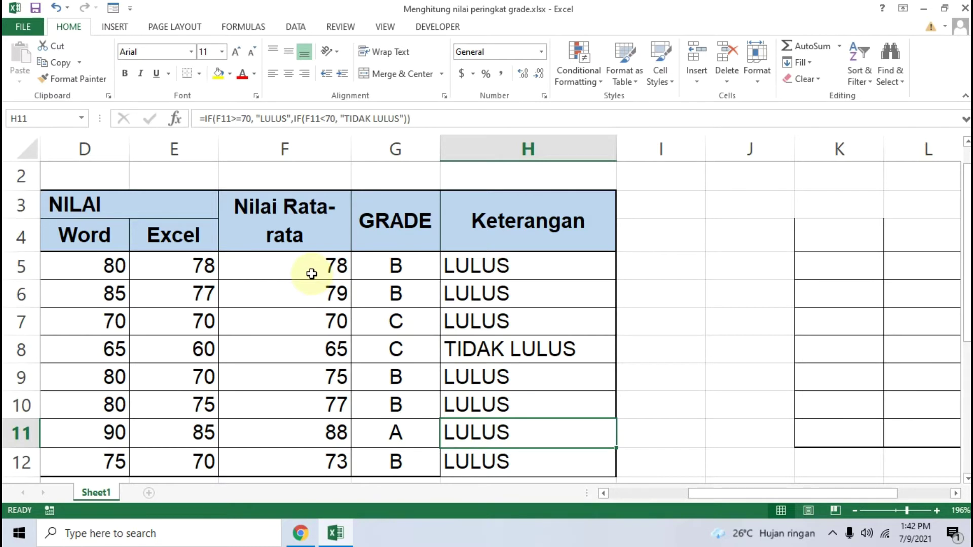
- Try to enter H11's IF formula with a semicolon instead of the comma after F11>=70
{"action": "left_click", "coordinate": [432, 116]}
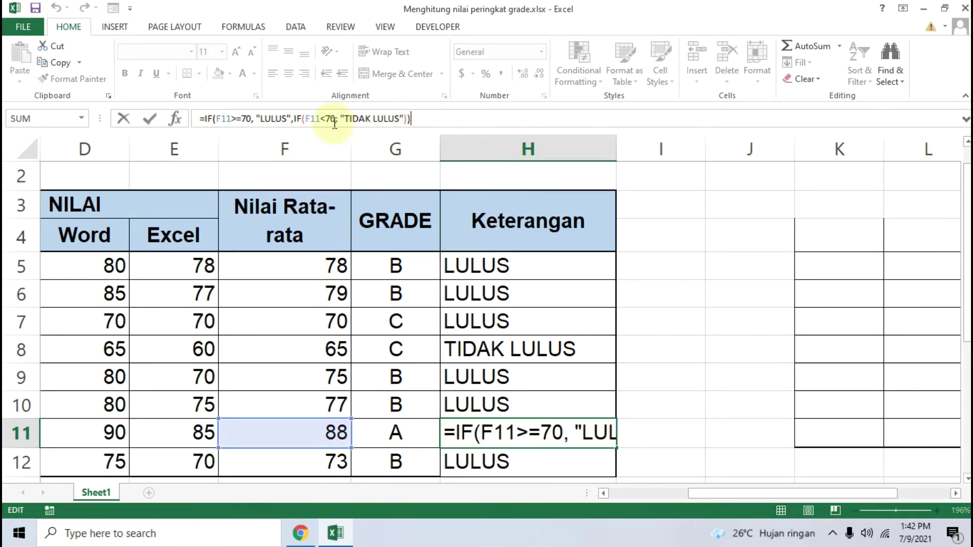
{"action": "left_click", "coordinate": [255, 119]}
{"action": "key", "text": "BackSpace"}
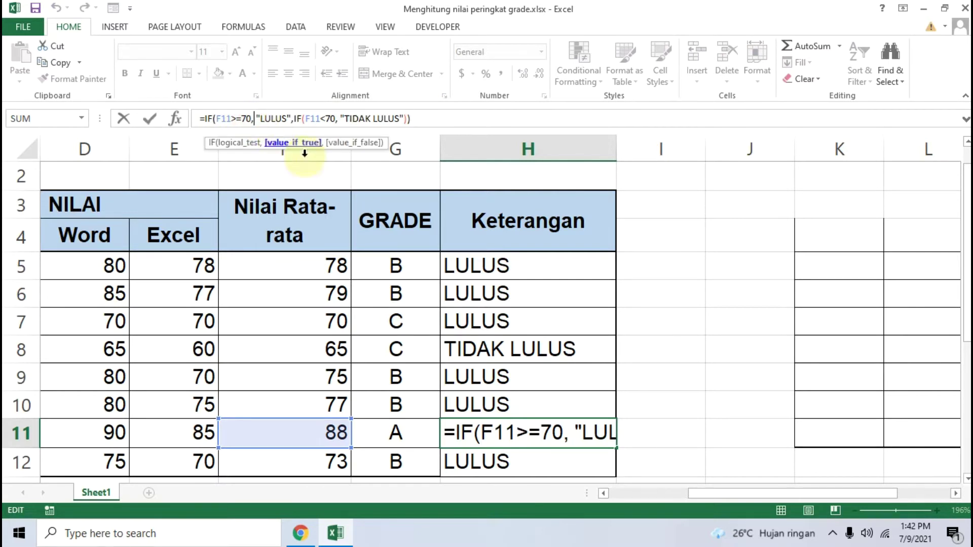
{"action": "left_click", "coordinate": [566, 436]}
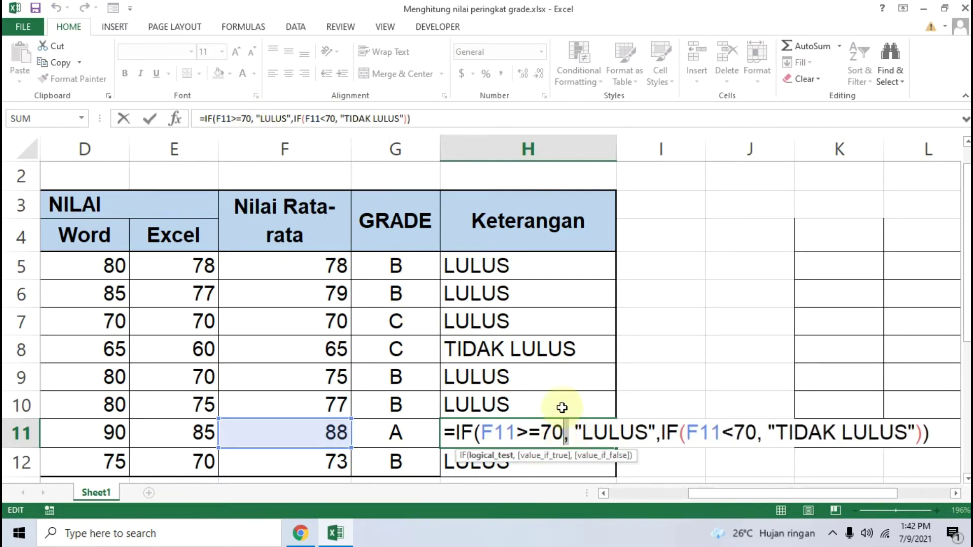
{"action": "key", "text": "BackSpace"}
{"action": "type", "text": ";"}
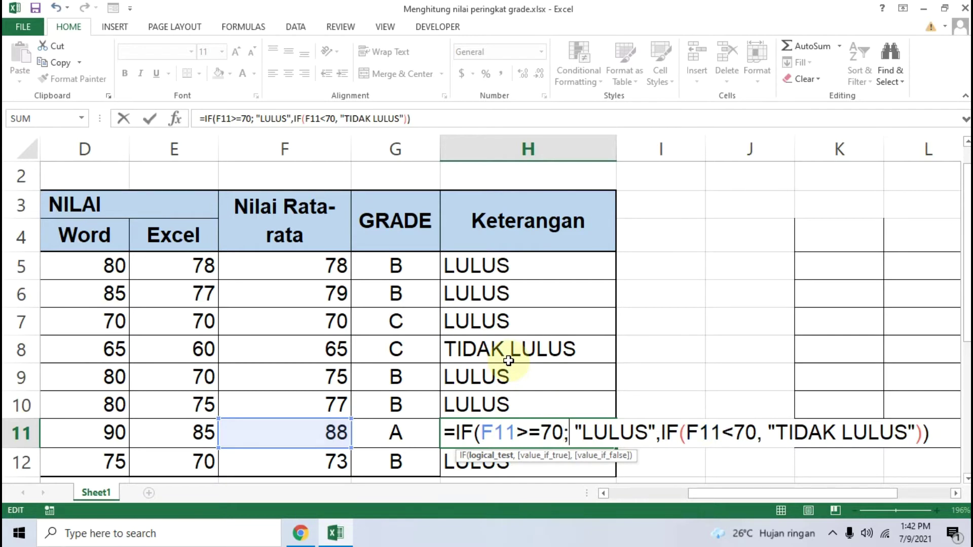
{"action": "key", "text": "Return"}
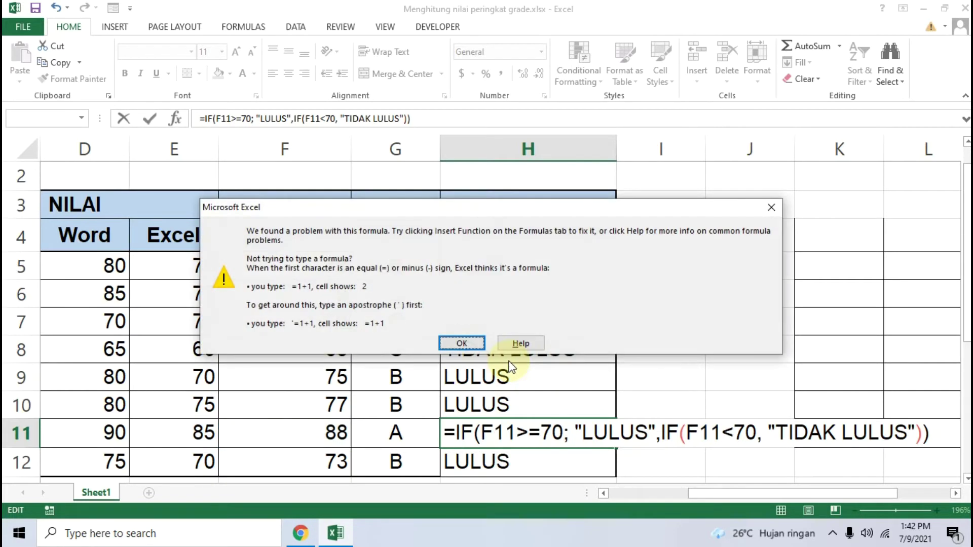
{"action": "left_click", "coordinate": [771, 208]}
- Restore the comma after F11>=70 in H11's formula and enter it
{"action": "key", "text": "Right"}
{"action": "key", "text": "Right"}
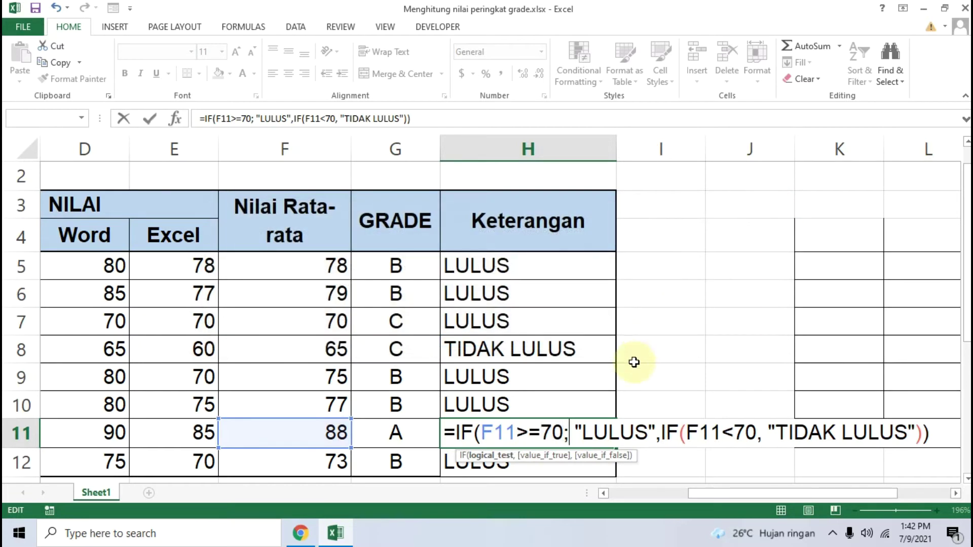
{"action": "key", "text": "BackSpace"}
{"action": "type", "text": ","}
{"action": "key", "text": "Return"}
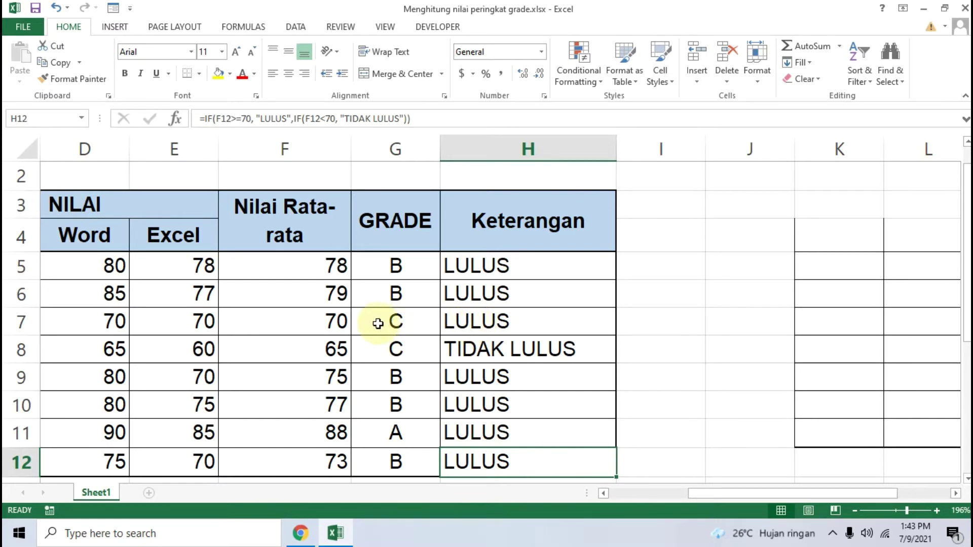
- Examine the argument separators in H8's nested IF formula, leaving the formula as it is
{"action": "left_click", "coordinate": [494, 351]}
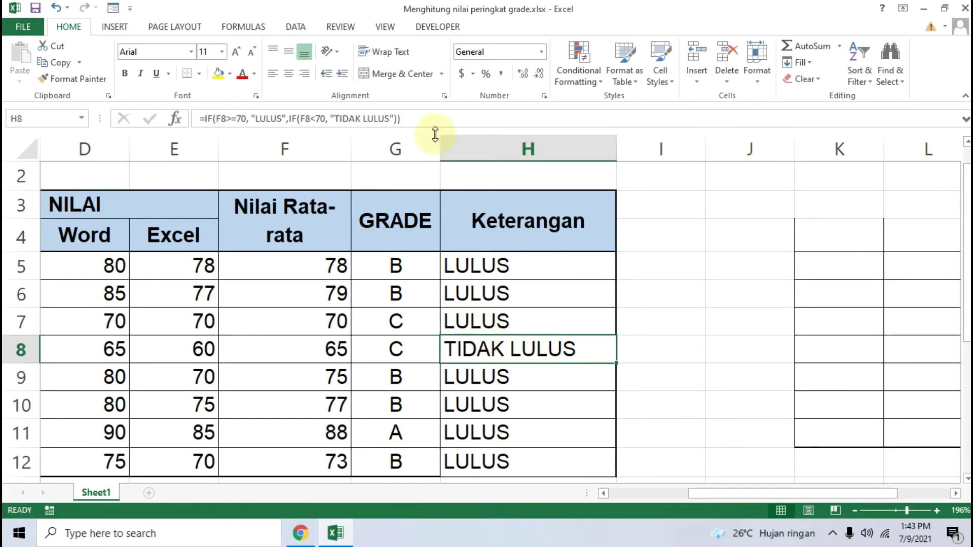
{"action": "left_click", "coordinate": [446, 115]}
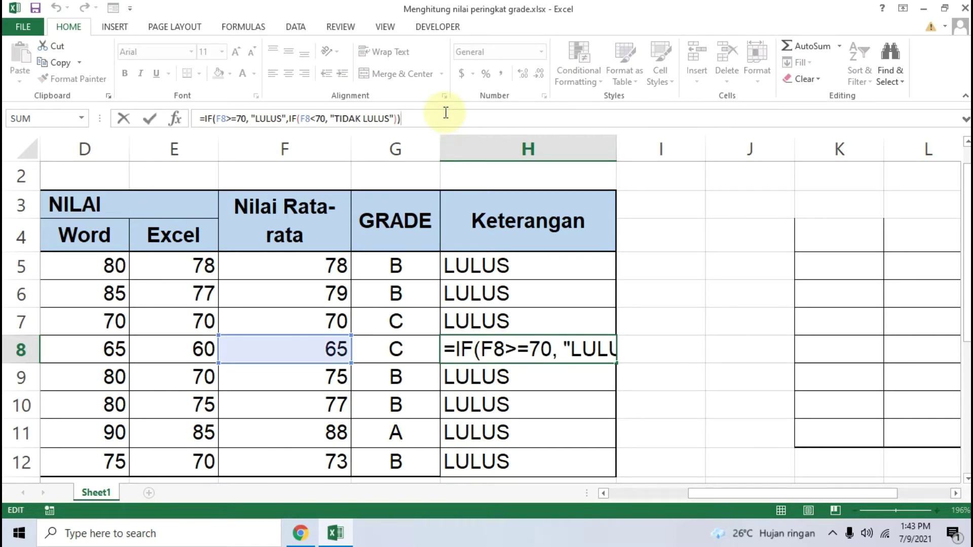
{"action": "left_click", "coordinate": [566, 350]}
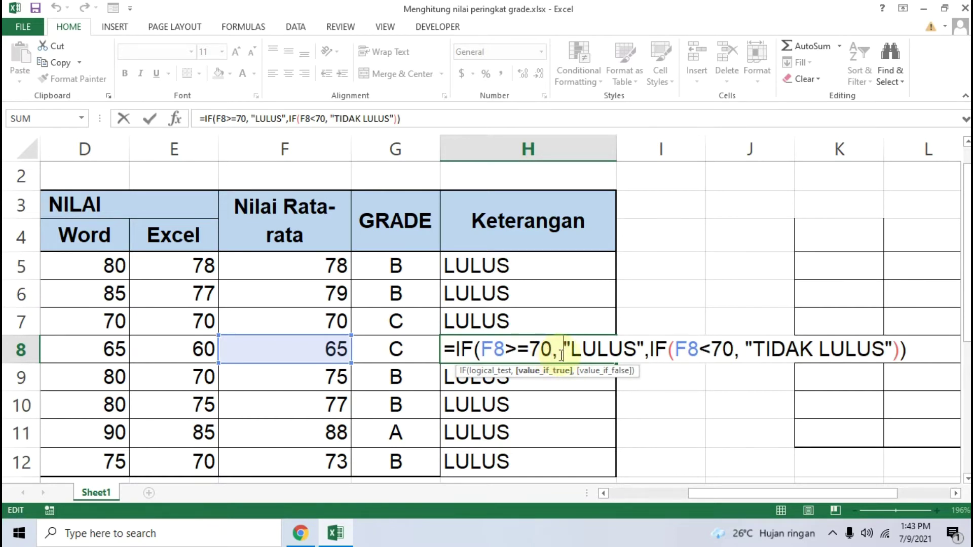
{"action": "left_click", "coordinate": [648, 350]}
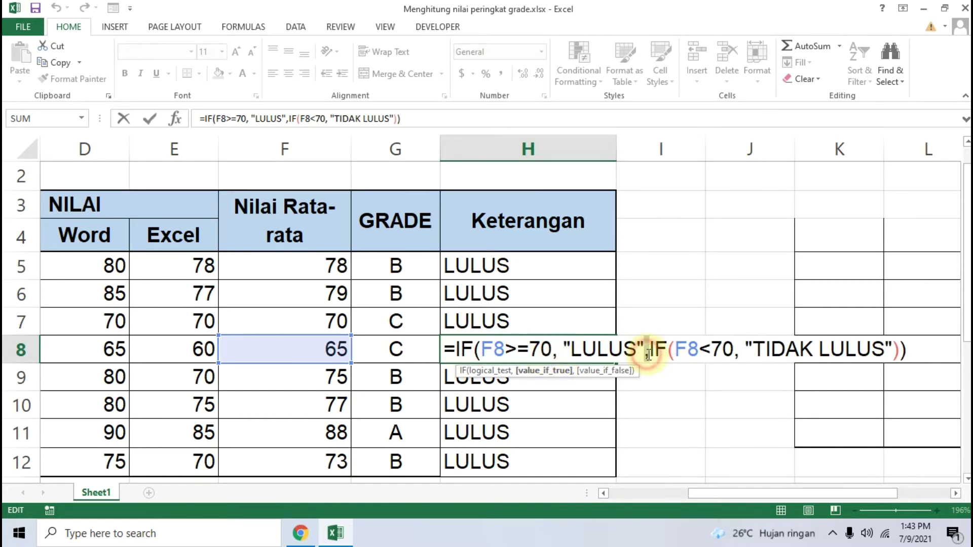
{"action": "left_click", "coordinate": [738, 351]}
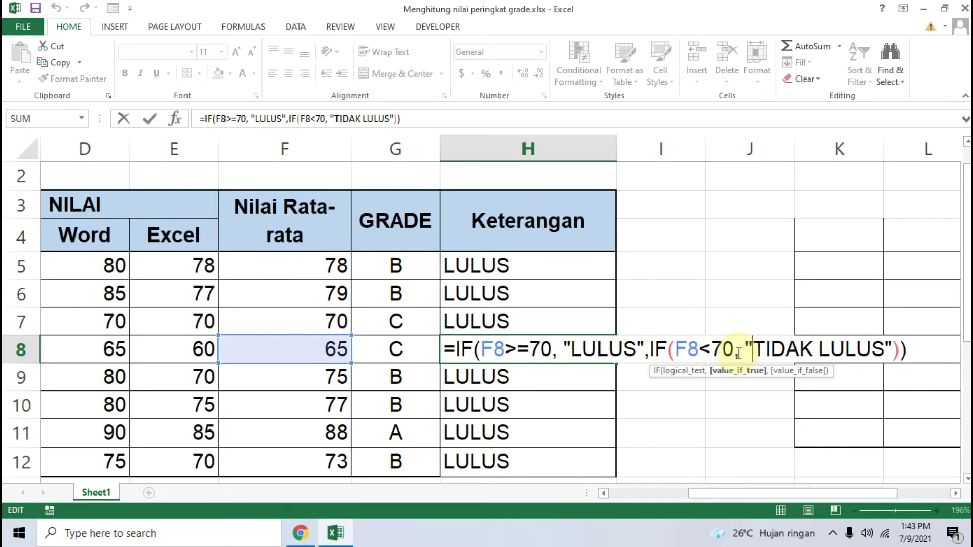
{"action": "key", "text": "Return"}
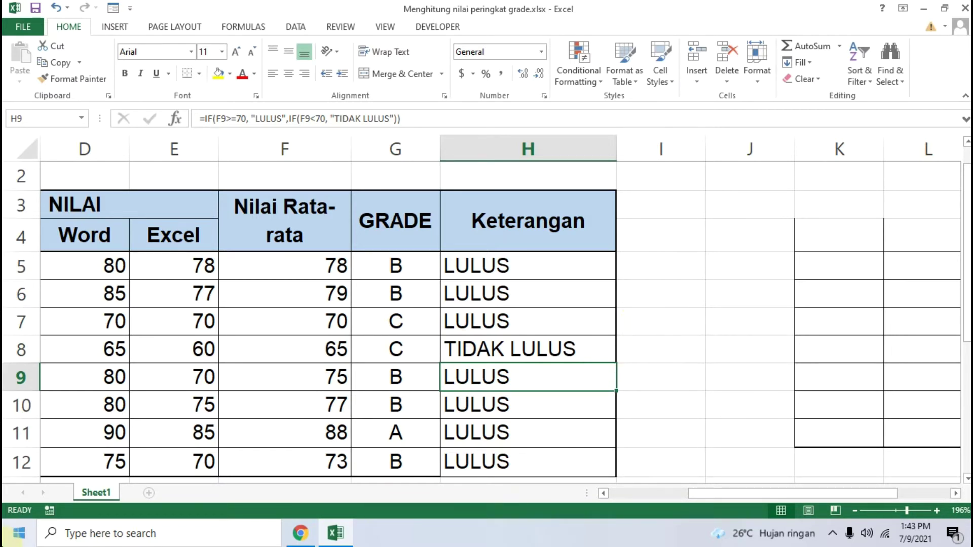
- Open the Windows Control Panel and bring up the Region settings under Clock and Region
{"action": "left_click", "coordinate": [7, 541]}
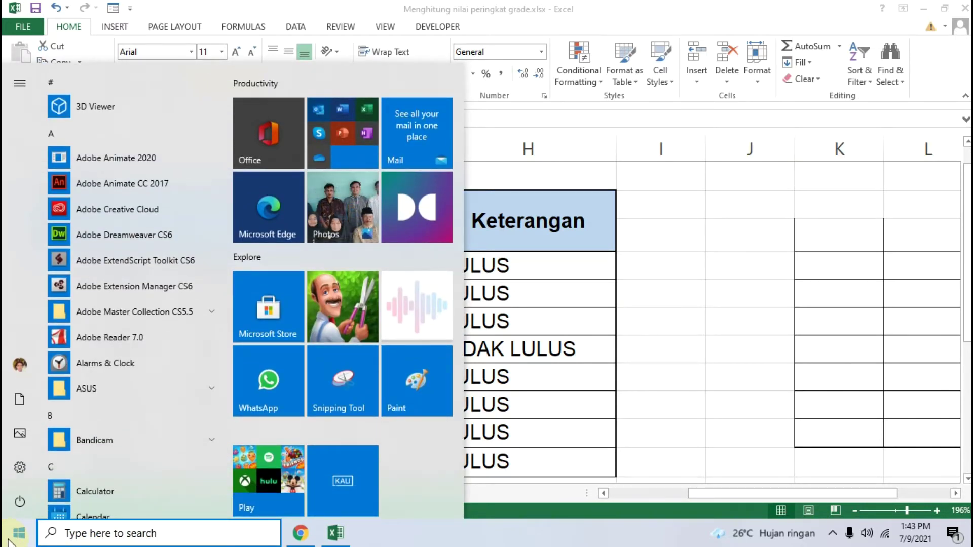
{"action": "type", "text": "con"}
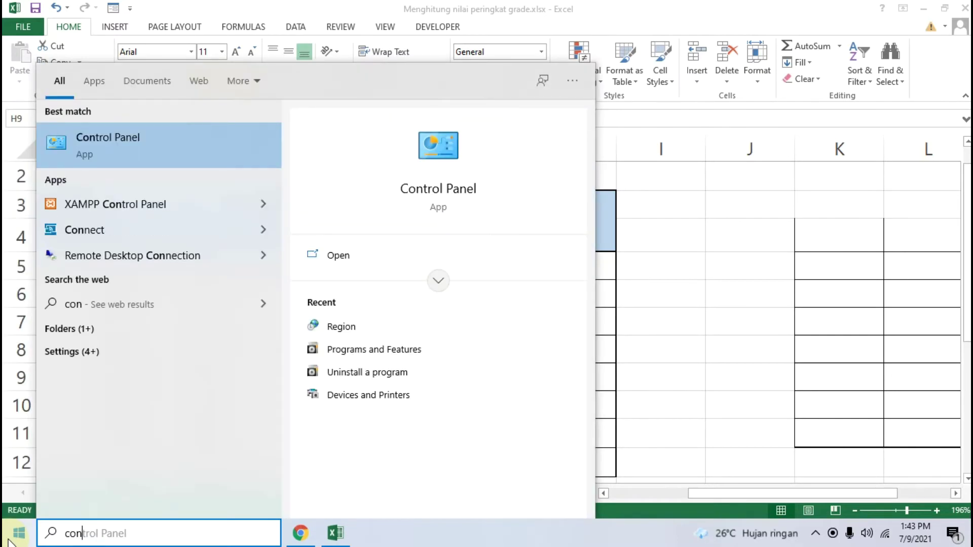
{"action": "left_click", "coordinate": [135, 155]}
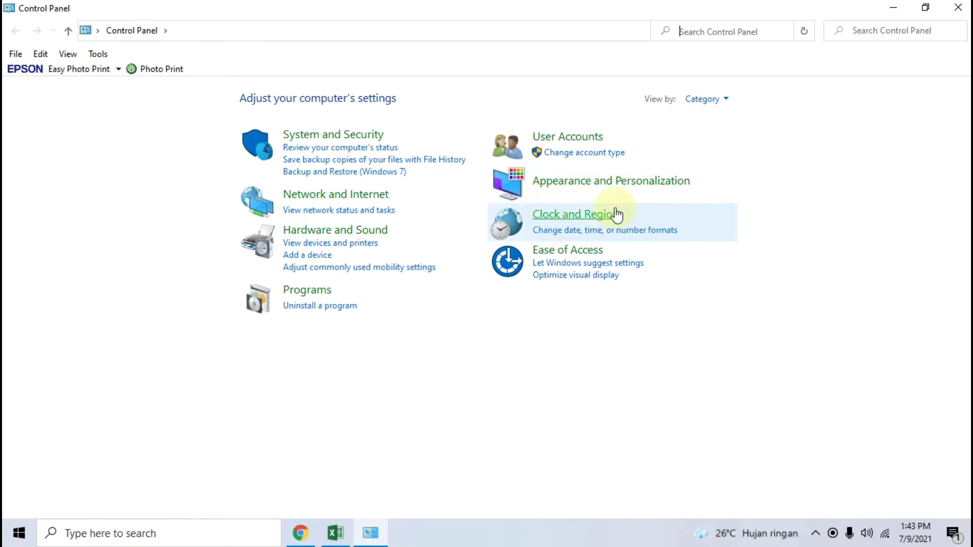
{"action": "left_click", "coordinate": [574, 221]}
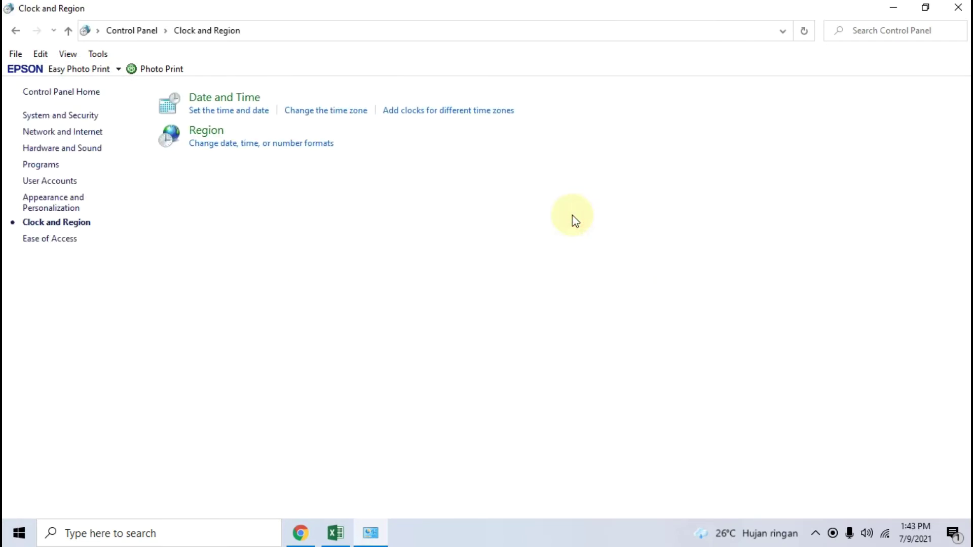
{"action": "left_click", "coordinate": [208, 133]}
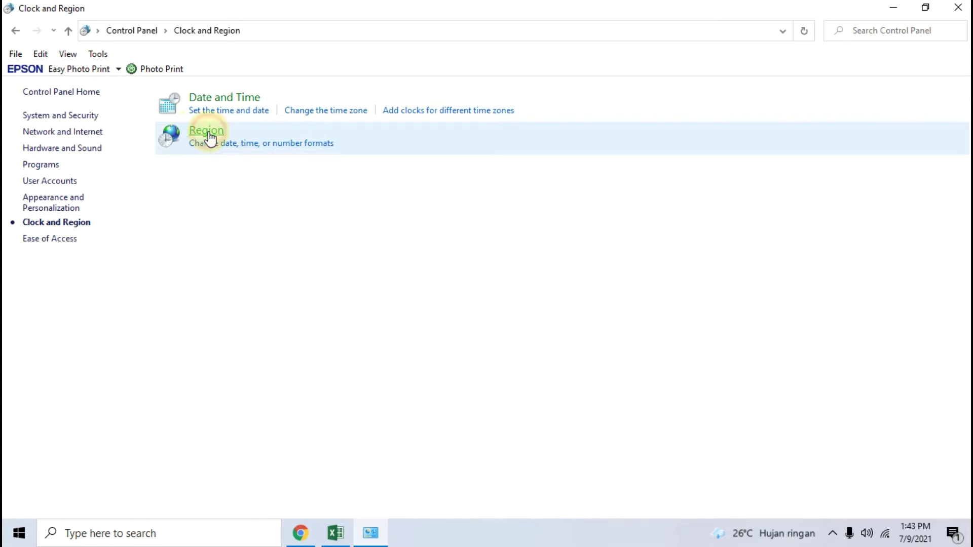
- Set the regional format to Indonesian (Indonesia) and apply the change
{"action": "left_click_drag", "start_coordinate": [263, 122], "coordinate": [550, 88]}
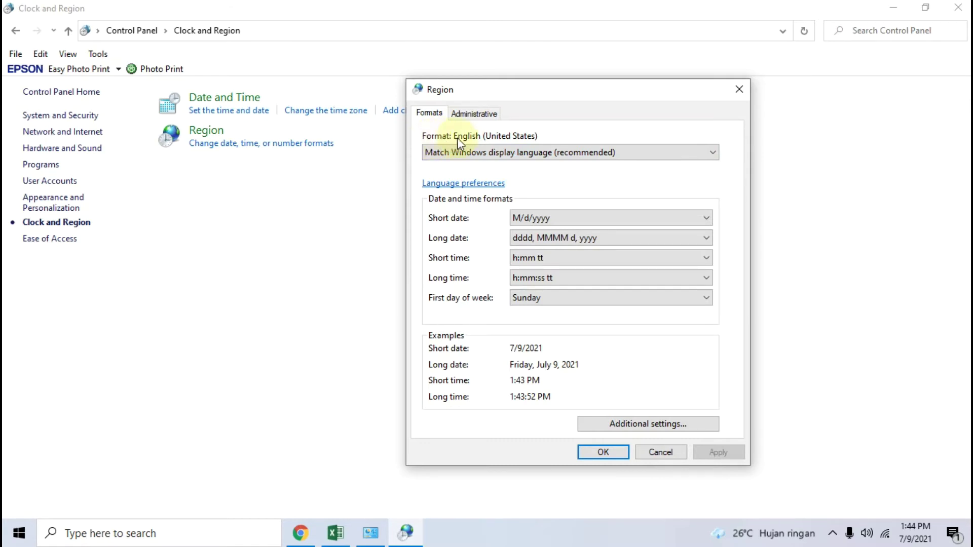
{"action": "left_click", "coordinate": [682, 154]}
{"action": "scroll", "coordinate": [607, 236], "scroll_direction": "down", "scroll_amount": 20}
{"action": "scroll", "coordinate": [604, 232], "scroll_direction": "down", "scroll_amount": 20}
{"action": "scroll", "coordinate": [605, 243], "scroll_direction": "down", "scroll_amount": 20}
{"action": "scroll", "coordinate": [606, 246], "scroll_direction": "down", "scroll_amount": 1}
{"action": "scroll", "coordinate": [521, 246], "scroll_direction": "up", "scroll_amount": 1}
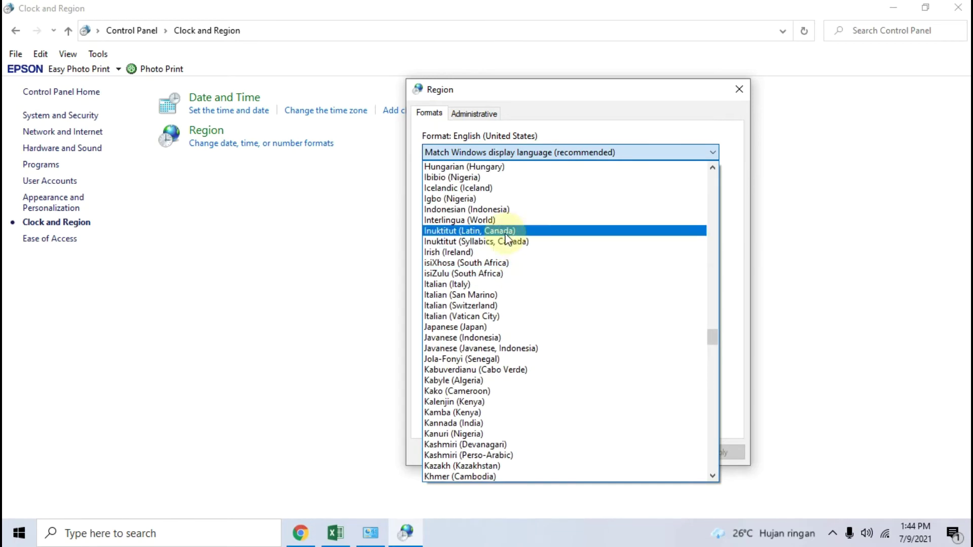
{"action": "left_click", "coordinate": [492, 210]}
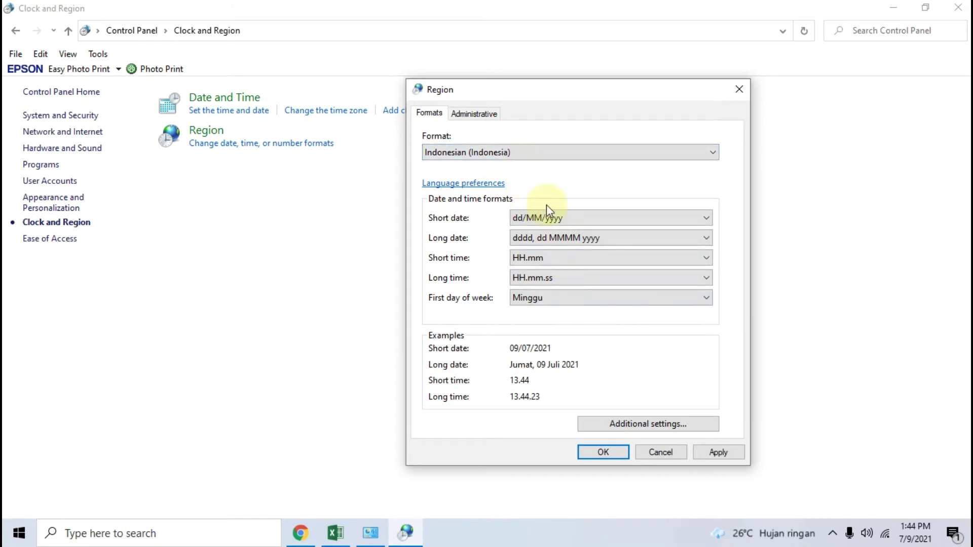
{"action": "left_click", "coordinate": [728, 452]}
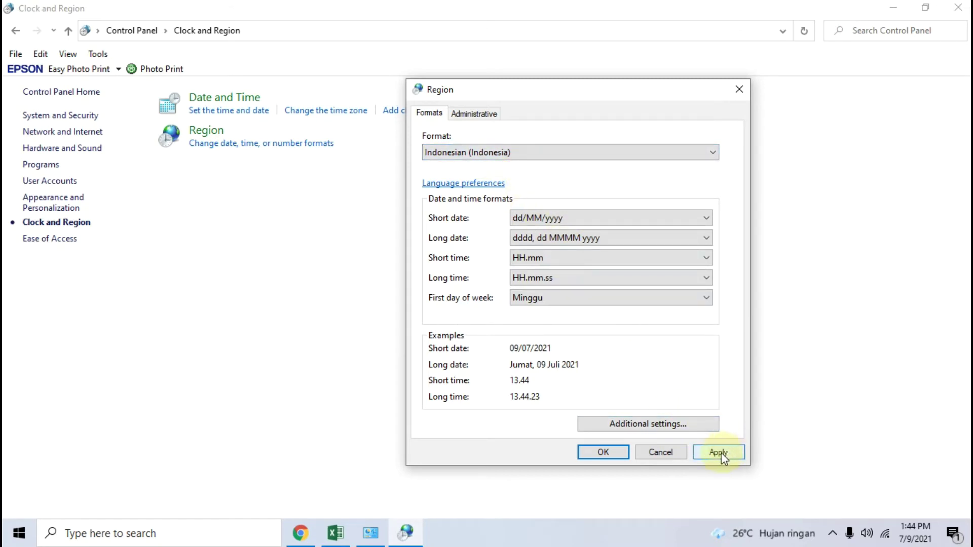
- Apply and confirm the Indonesian (Indonesia) regional format, and switch back to the Excel workbook
{"action": "left_click", "coordinate": [721, 452]}
{"action": "left_click", "coordinate": [604, 452]}
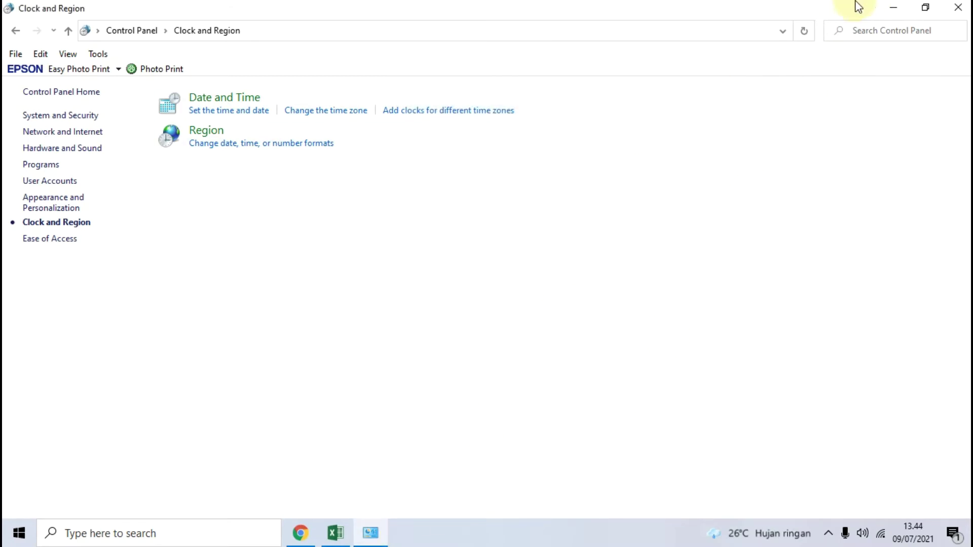
{"action": "left_click", "coordinate": [892, 8]}
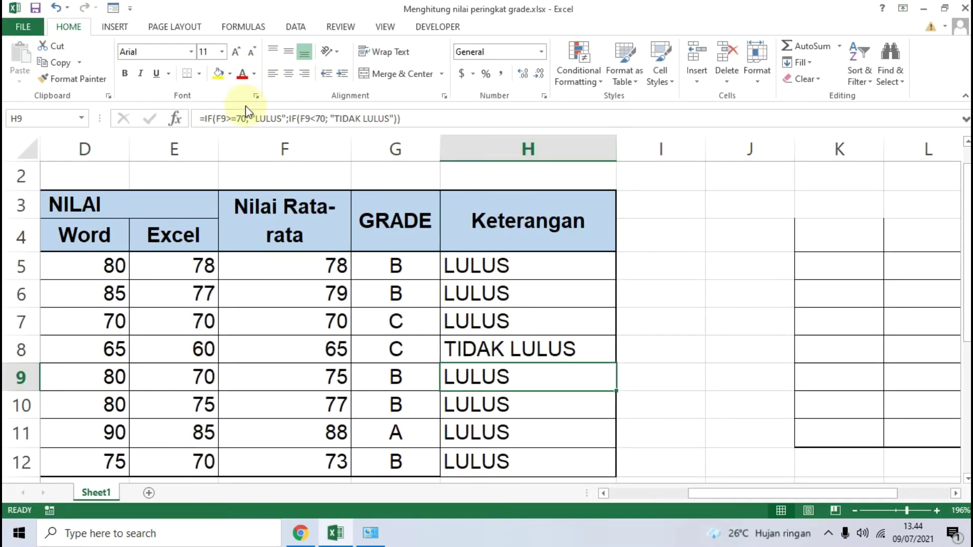
- Examine the argument separators in H9's nested IF formula, leaving the formula as it is
{"action": "left_click", "coordinate": [428, 119]}
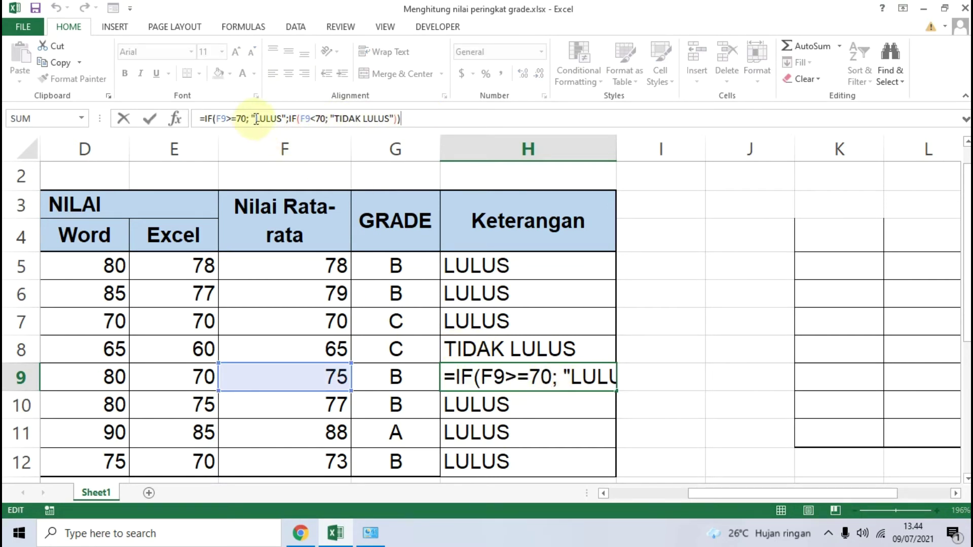
{"action": "left_click_drag", "start_coordinate": [404, 119], "coordinate": [199, 119]}
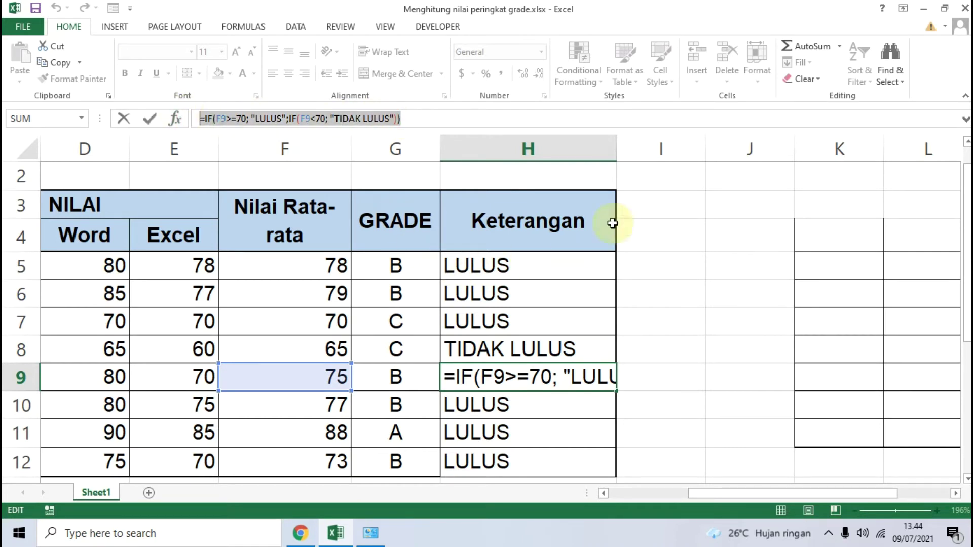
{"action": "left_click", "coordinate": [475, 119]}
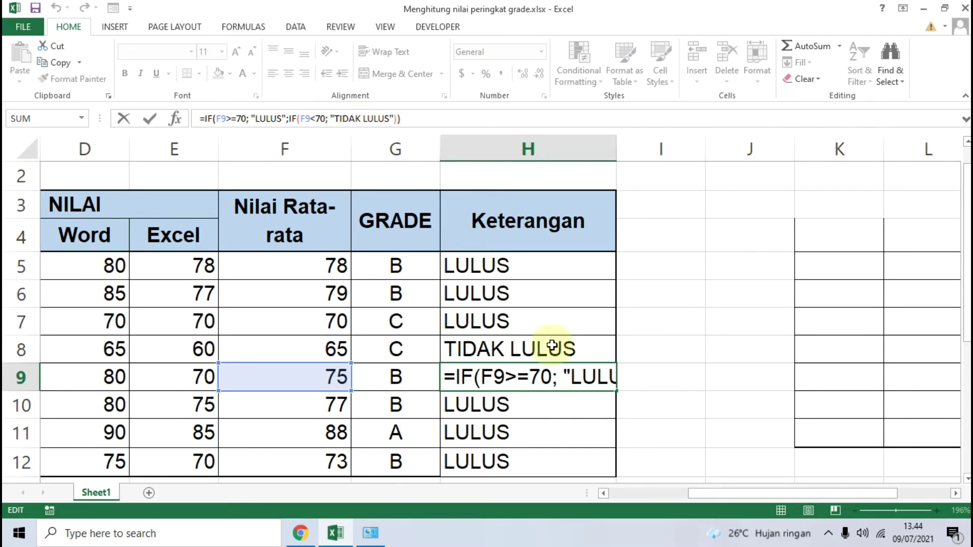
{"action": "left_click", "coordinate": [553, 379]}
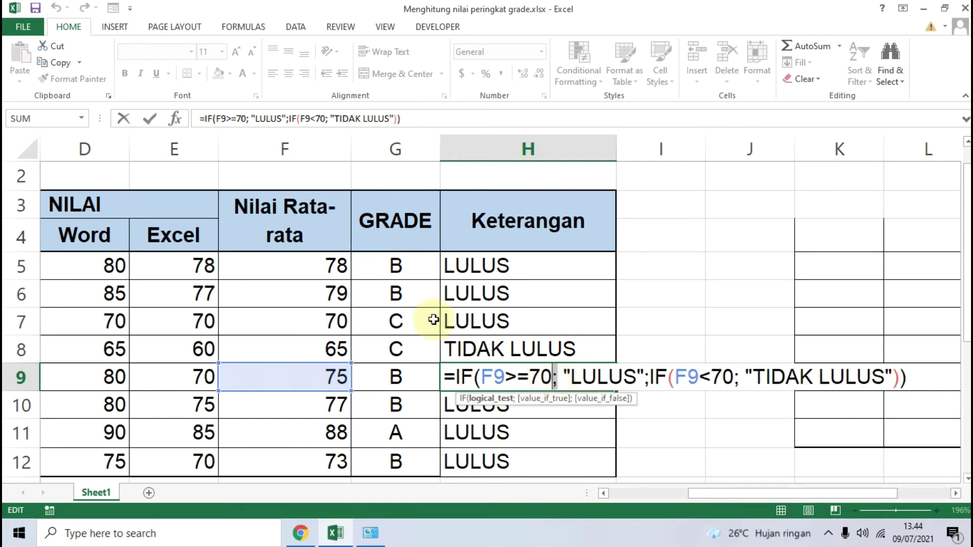
{"action": "left_click", "coordinate": [441, 119]}
{"action": "key", "text": "Return"}
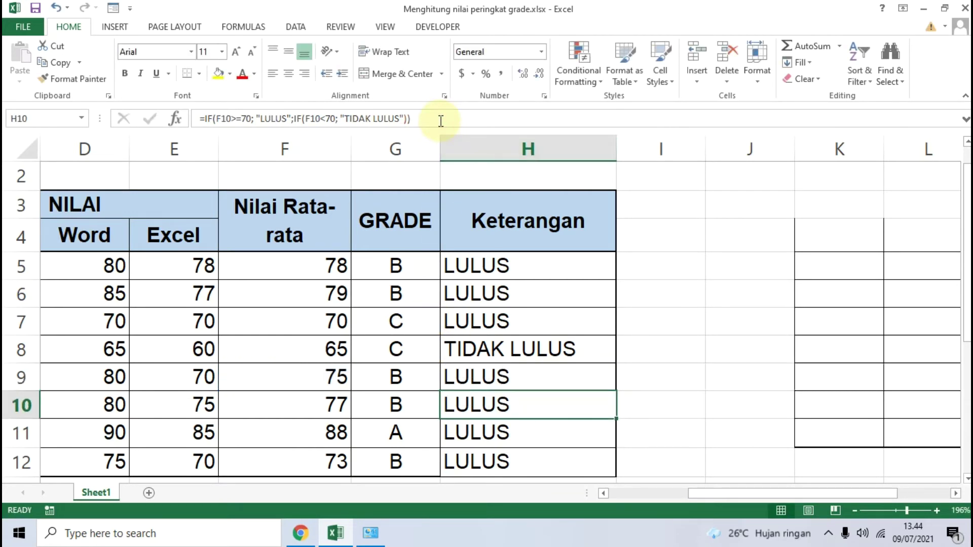
- Try to enter H10's nested IF formula with commas in place of its three semicolon separators
{"action": "left_click", "coordinate": [445, 119]}
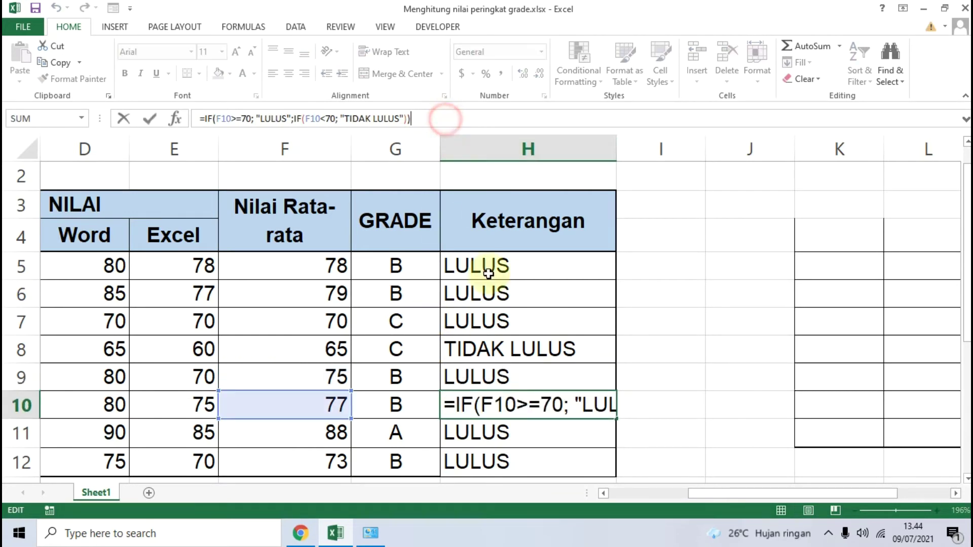
{"action": "left_click", "coordinate": [505, 405]}
{"action": "left_click", "coordinate": [256, 119]}
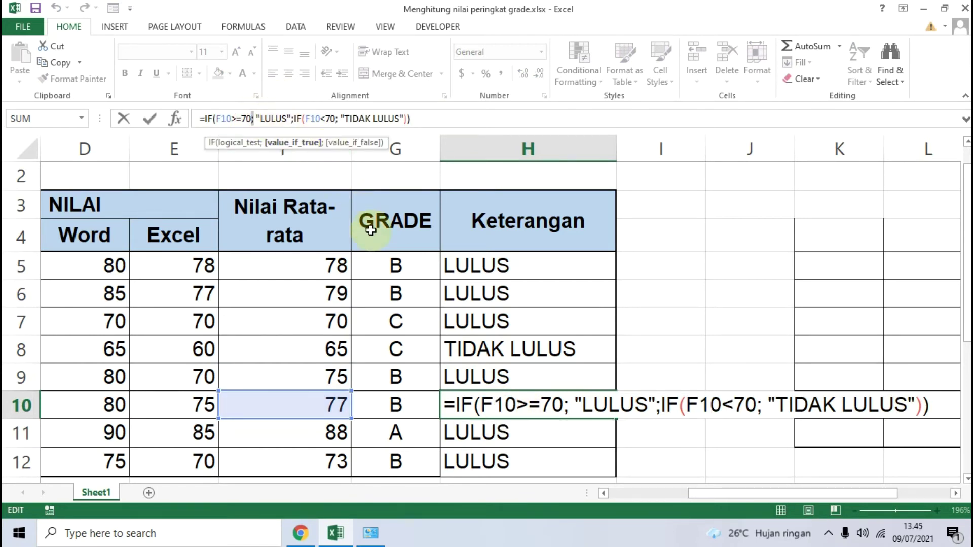
{"action": "key", "text": "BackSpace"}
{"action": "type", "text": ","}
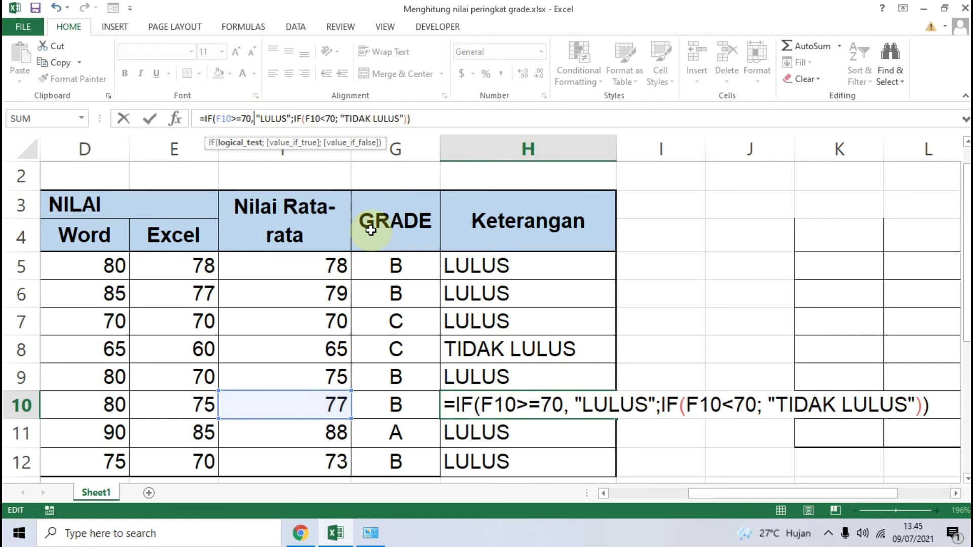
{"action": "left_click", "coordinate": [571, 405]}
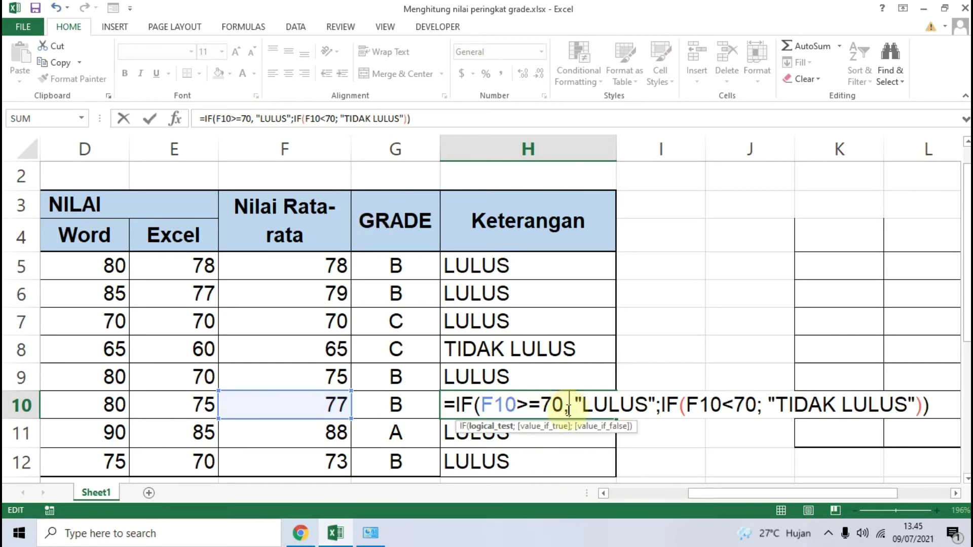
{"action": "left_click", "coordinate": [661, 406]}
{"action": "key", "text": "BackSpace"}
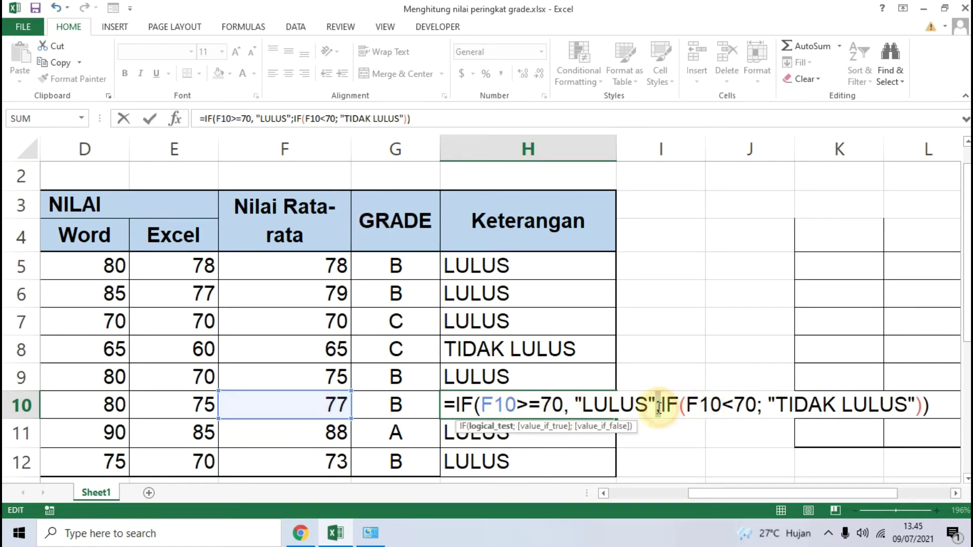
{"action": "type", "text": ","}
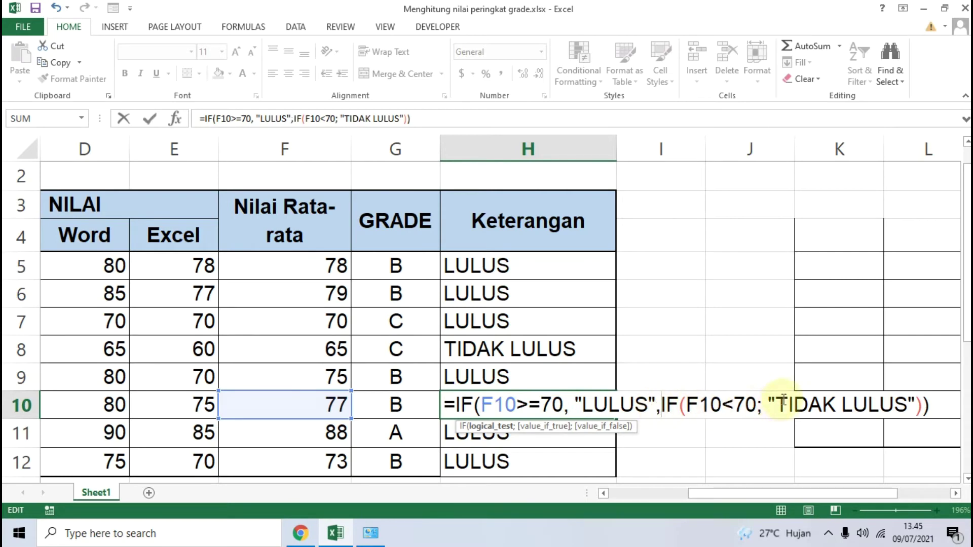
{"action": "left_click", "coordinate": [759, 405]}
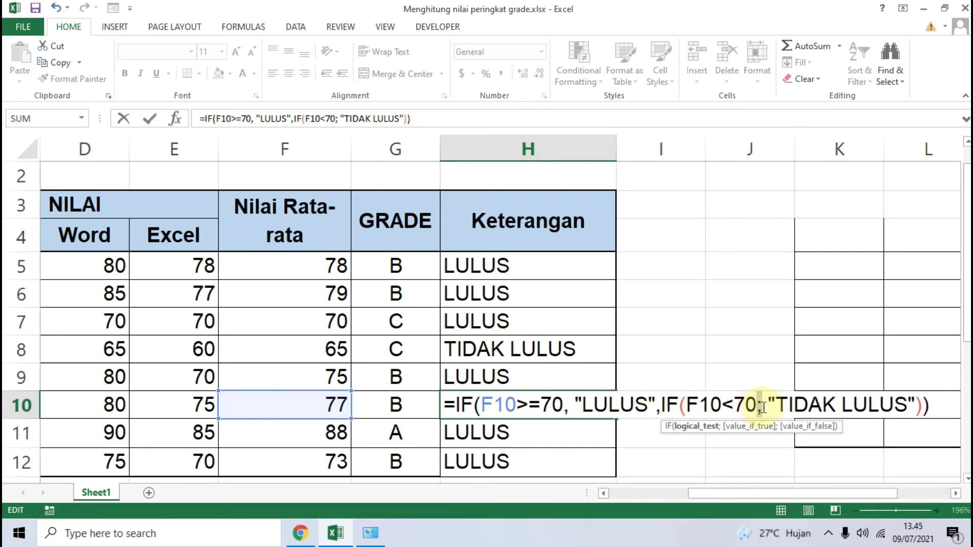
{"action": "key", "text": "BackSpace"}
{"action": "type", "text": ","}
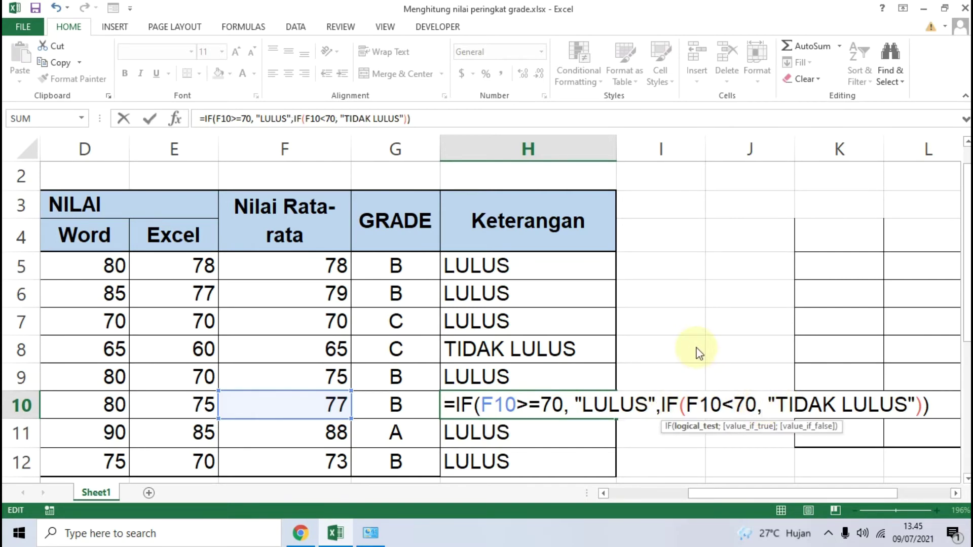
{"action": "key", "text": "Return"}
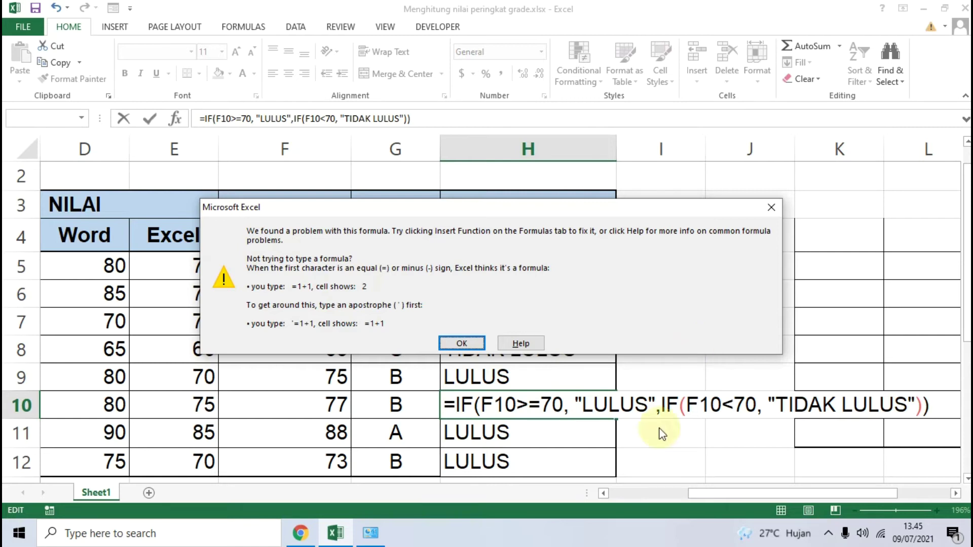
- Check the selected format in the Control Panel's Region settings and return to the Excel workbook
{"action": "left_click", "coordinate": [371, 533]}
{"action": "left_click", "coordinate": [193, 130]}
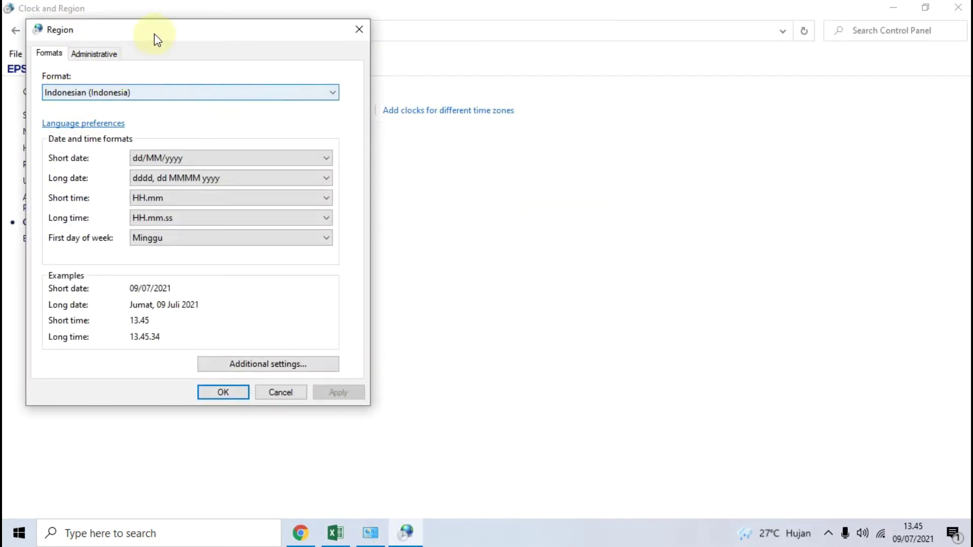
{"action": "left_click_drag", "start_coordinate": [154, 31], "coordinate": [521, 55]}
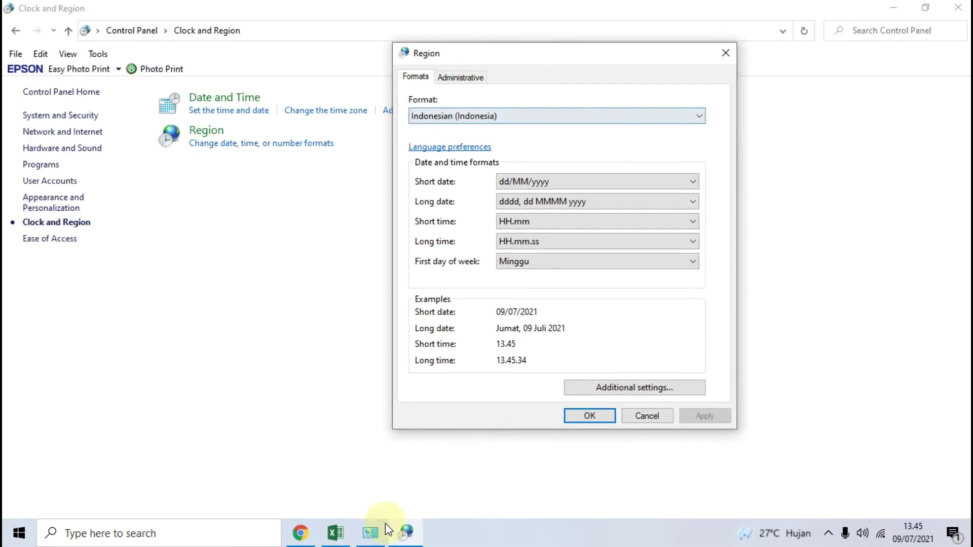
{"action": "left_click", "coordinate": [335, 533]}
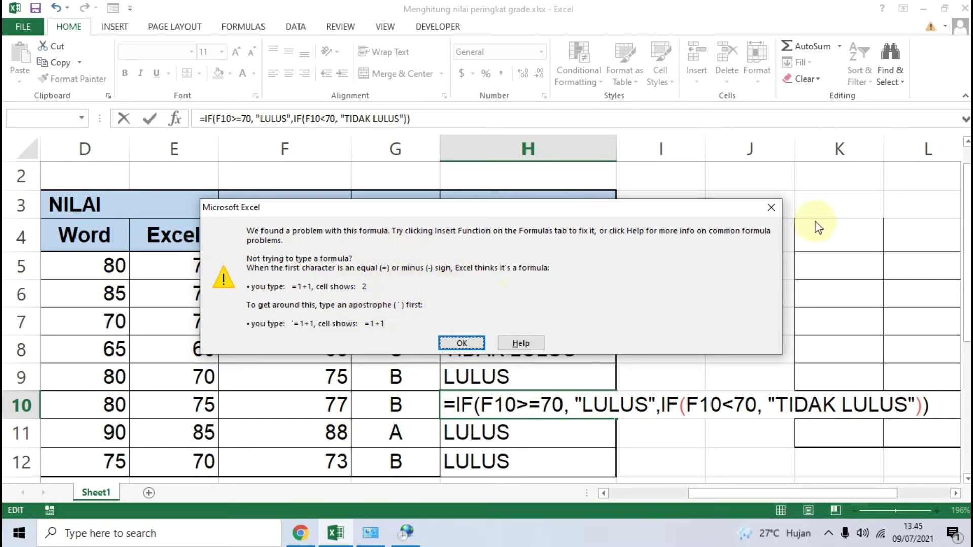
- Replace the three comma separators in H10's nested IF formula with semicolons and enter it
{"action": "left_click", "coordinate": [770, 208]}
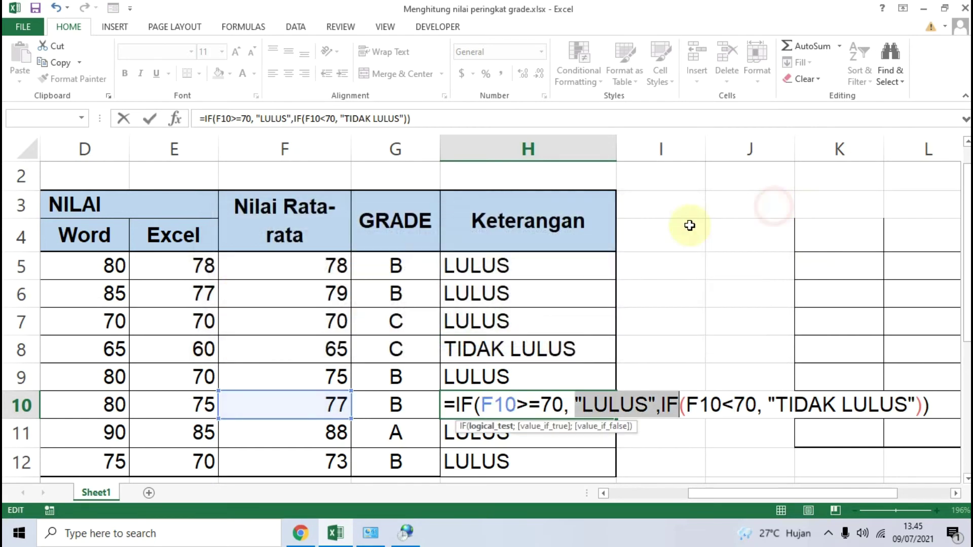
{"action": "left_click", "coordinate": [566, 405]}
{"action": "left_click_drag", "start_coordinate": [565, 405], "coordinate": [570, 406]}
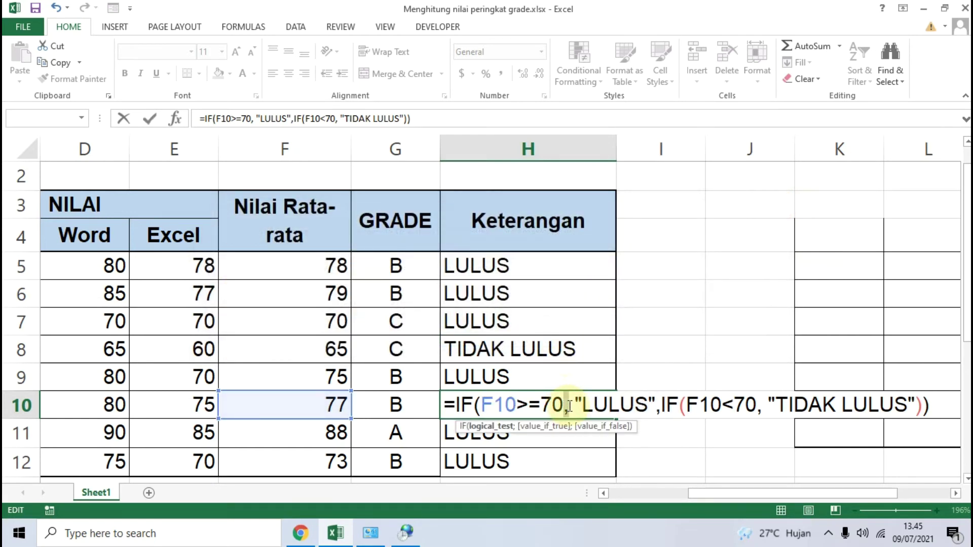
{"action": "type", "text": ";"}
{"action": "left_click_drag", "start_coordinate": [653, 408], "coordinate": [659, 413]}
{"action": "type", "text": ";"}
{"action": "left_click_drag", "start_coordinate": [755, 408], "coordinate": [759, 410]}
{"action": "type", "text": ";"}
{"action": "key", "text": "Return"}
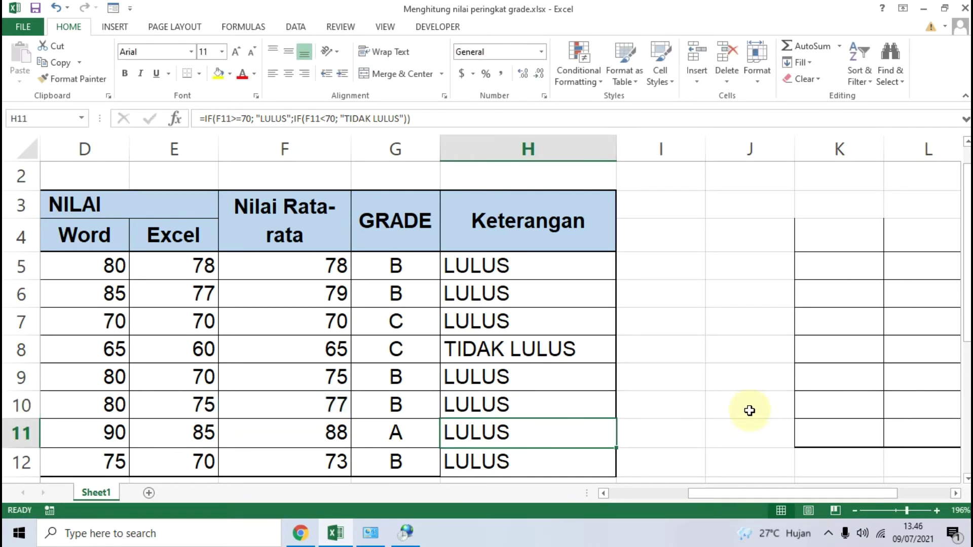
- Switch to Chrome and examine the article's English (US) and Indonesia rules under Pemisah Argument and Sistem data waktu
{"action": "left_click", "coordinate": [428, 120]}
{"action": "left_click", "coordinate": [302, 533]}
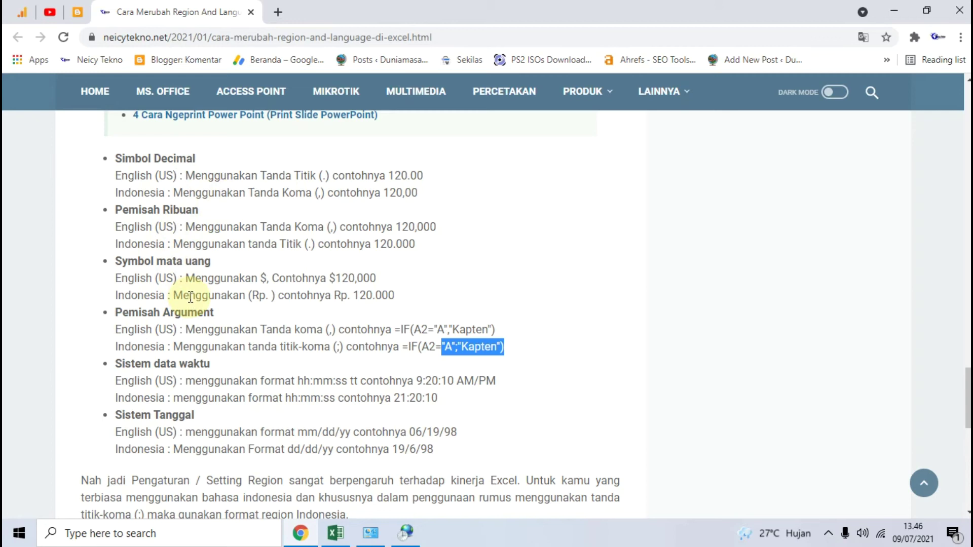
{"action": "scroll", "coordinate": [96, 284], "scroll_direction": "down", "scroll_amount": 1}
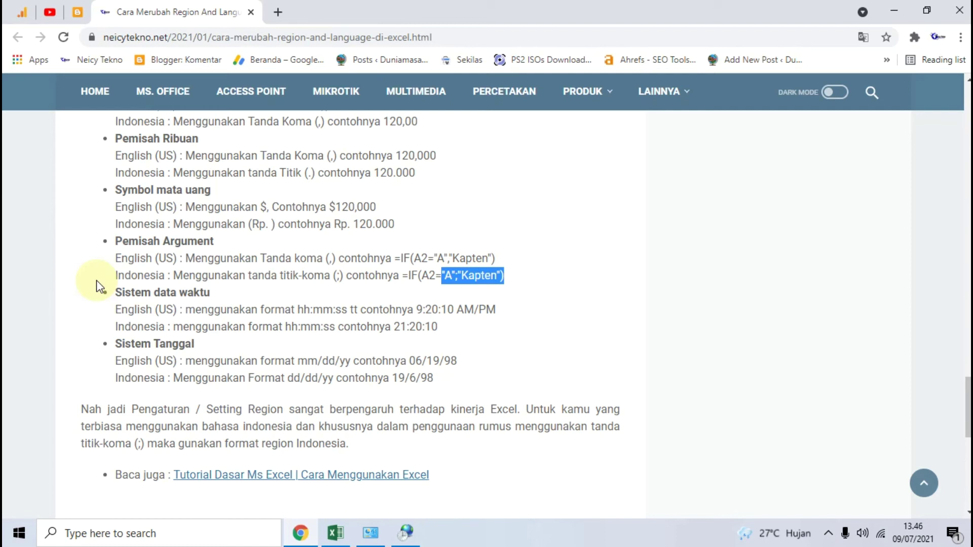
{"action": "left_click", "coordinate": [100, 281]}
{"action": "left_click_drag", "start_coordinate": [307, 259], "coordinate": [337, 259]}
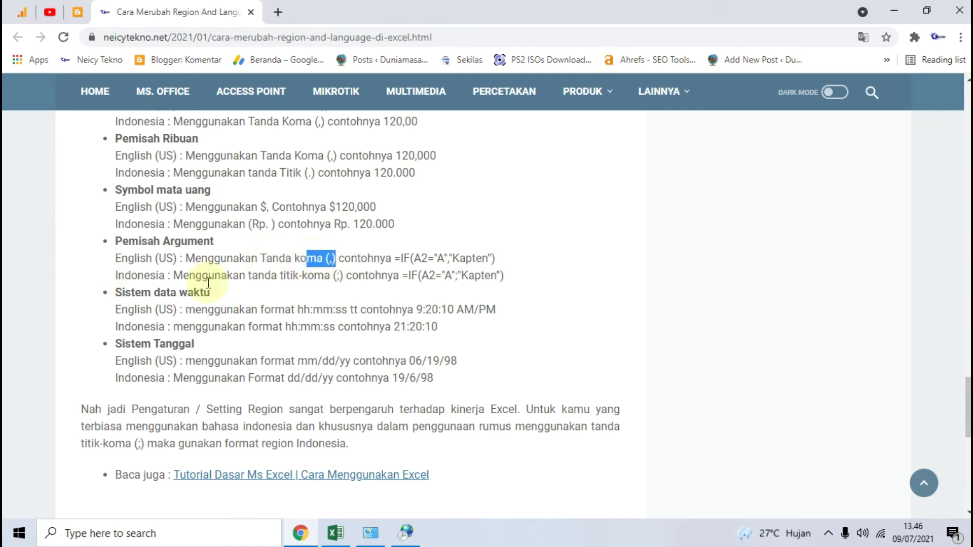
{"action": "left_click_drag", "start_coordinate": [116, 275], "coordinate": [344, 281]}
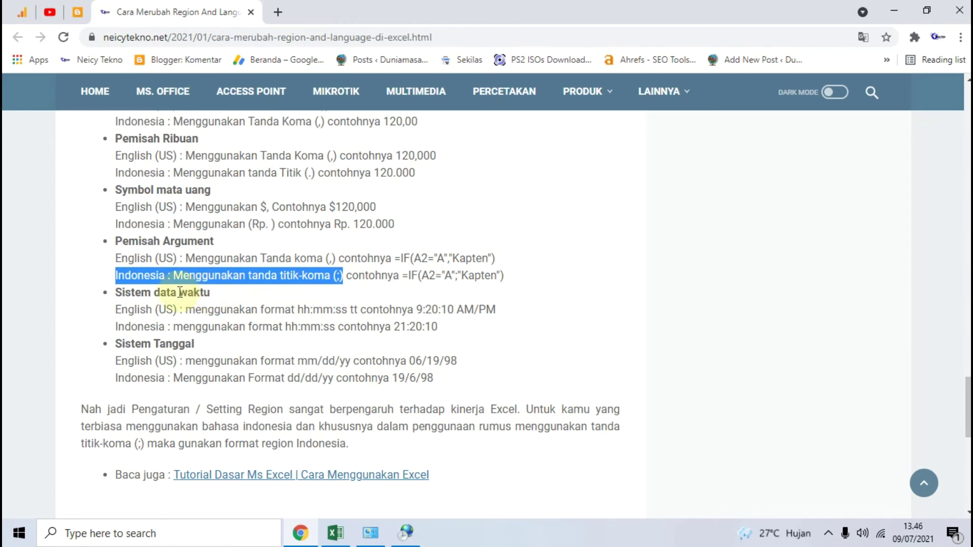
{"action": "left_click_drag", "start_coordinate": [113, 292], "coordinate": [445, 329]}
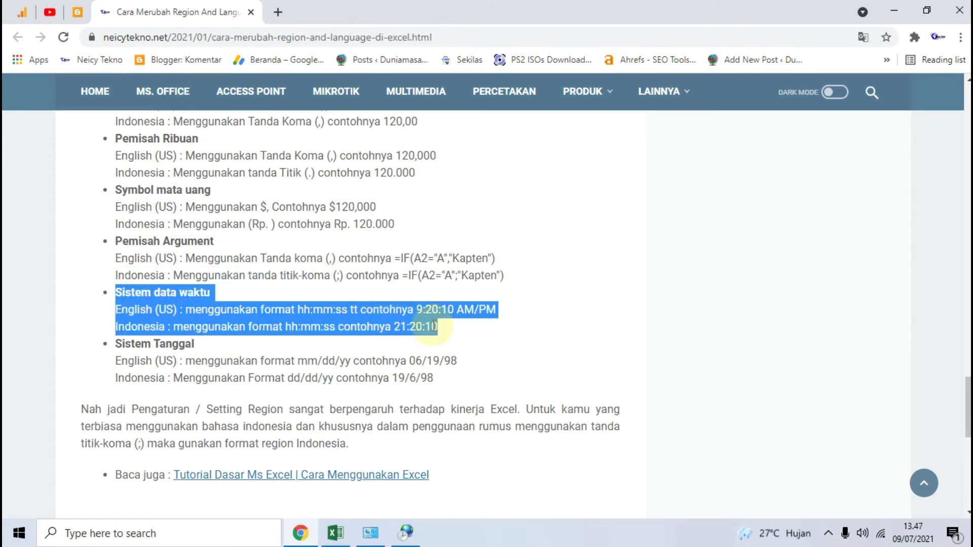
{"action": "left_click", "coordinate": [511, 320]}
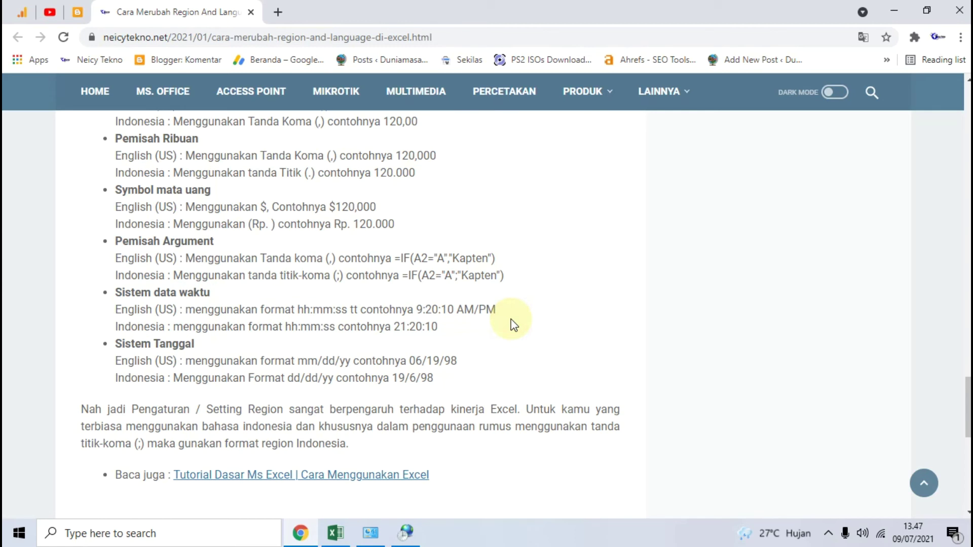
- Return to Excel and try to enter H11's formula with a comma instead of the semicolon after F11>=70
{"action": "left_click", "coordinate": [370, 532]}
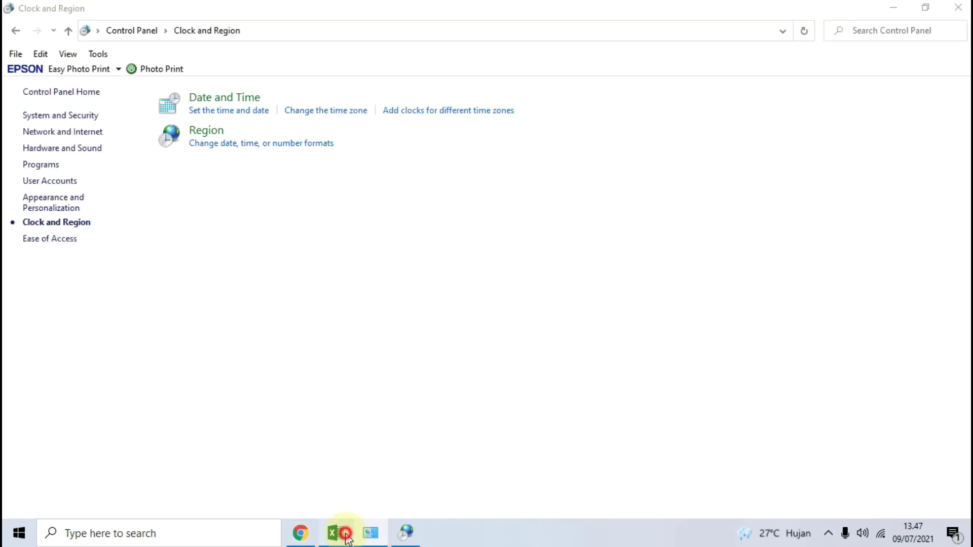
{"action": "left_click", "coordinate": [335, 532]}
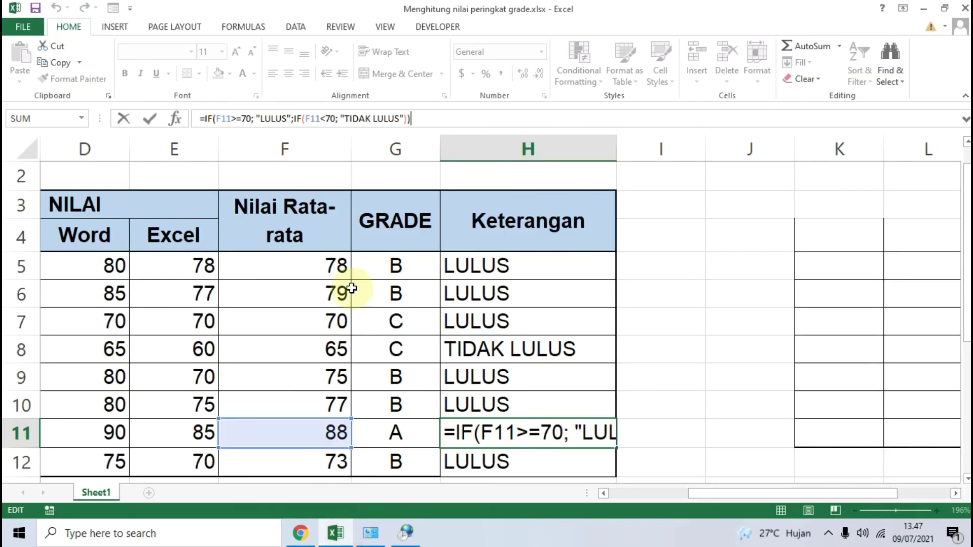
{"action": "left_click", "coordinate": [251, 119]}
{"action": "key", "text": "Delete"}
{"action": "type", "text": ","}
{"action": "key", "text": "Return"}
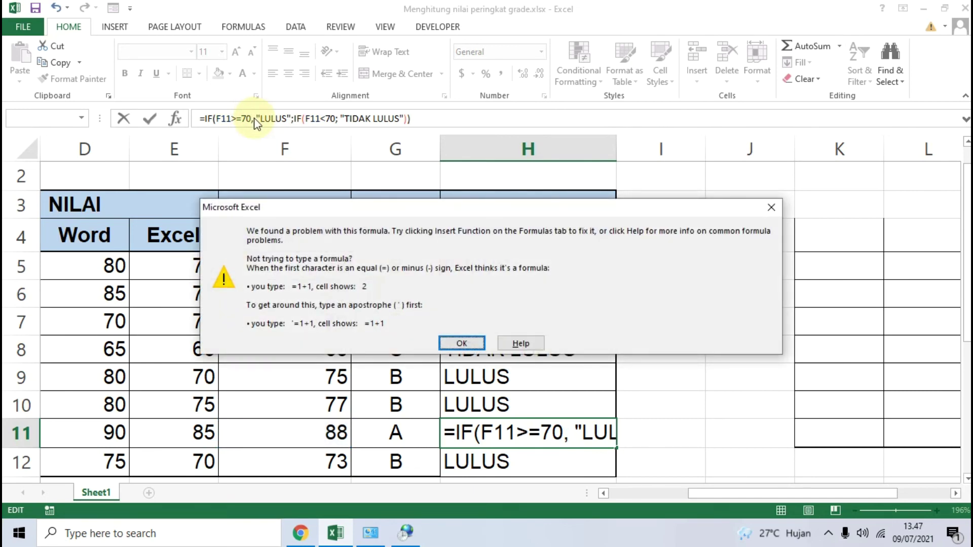
{"action": "left_click_drag", "start_coordinate": [464, 209], "coordinate": [418, 147]}
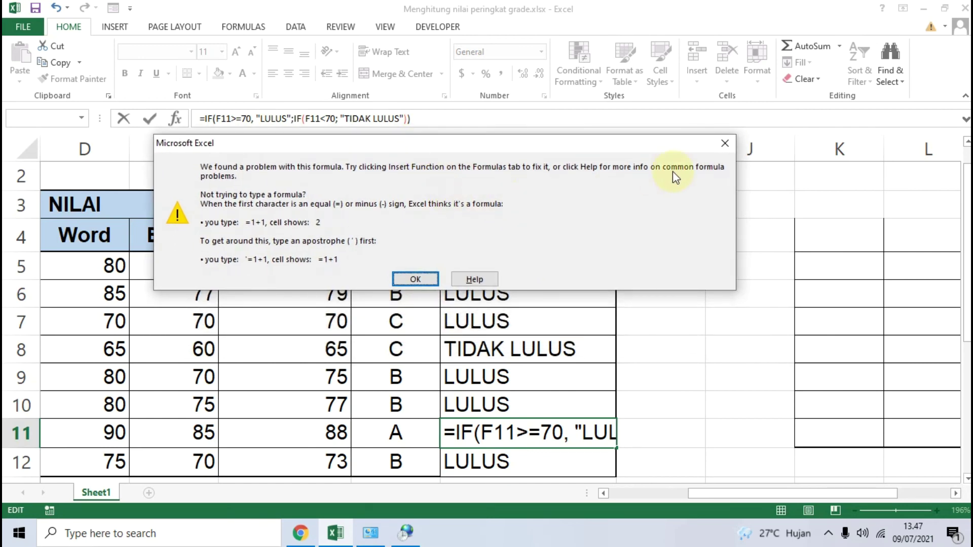
{"action": "left_click", "coordinate": [724, 143]}
- Restore the semicolon after F11>=70 in H11's formula and enter it
{"action": "left_click", "coordinate": [254, 120]}
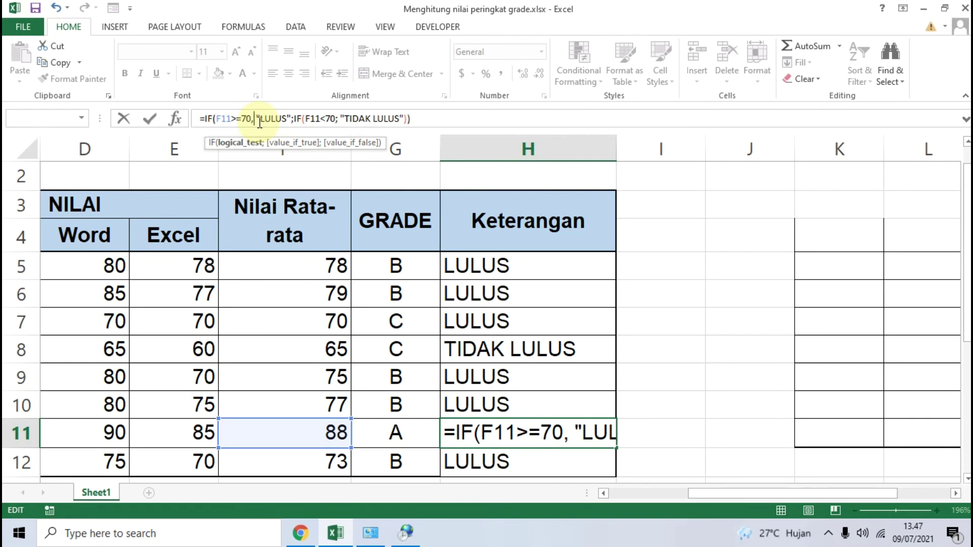
{"action": "key", "text": "BackSpace"}
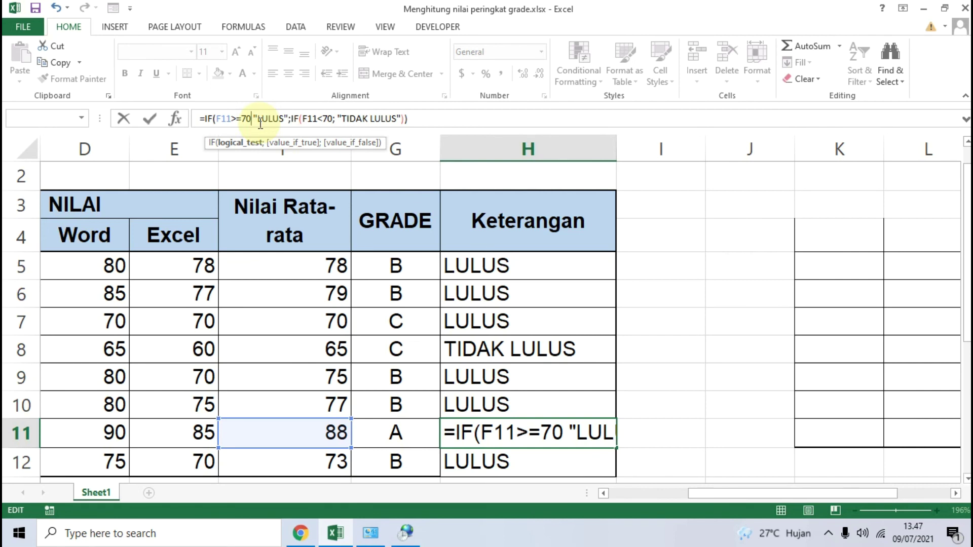
{"action": "type", "text": ";"}
{"action": "key", "text": "Return"}
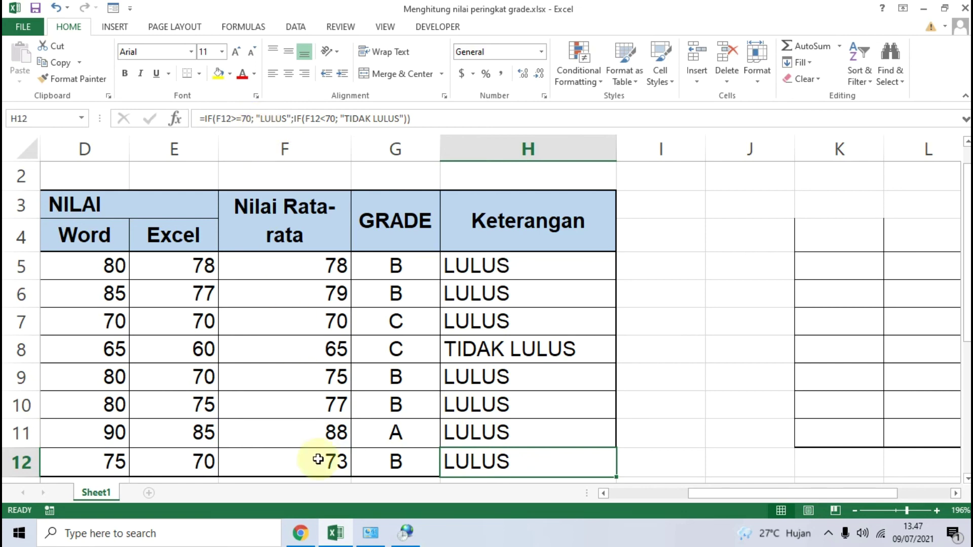
- Switch to Chrome and review the article's instructions for choosing the Indonesia region and its list of English (US) and Indonesia format differences
{"action": "left_click", "coordinate": [300, 533]}
{"action": "scroll", "coordinate": [300, 272], "scroll_direction": "up", "scroll_amount": 4}
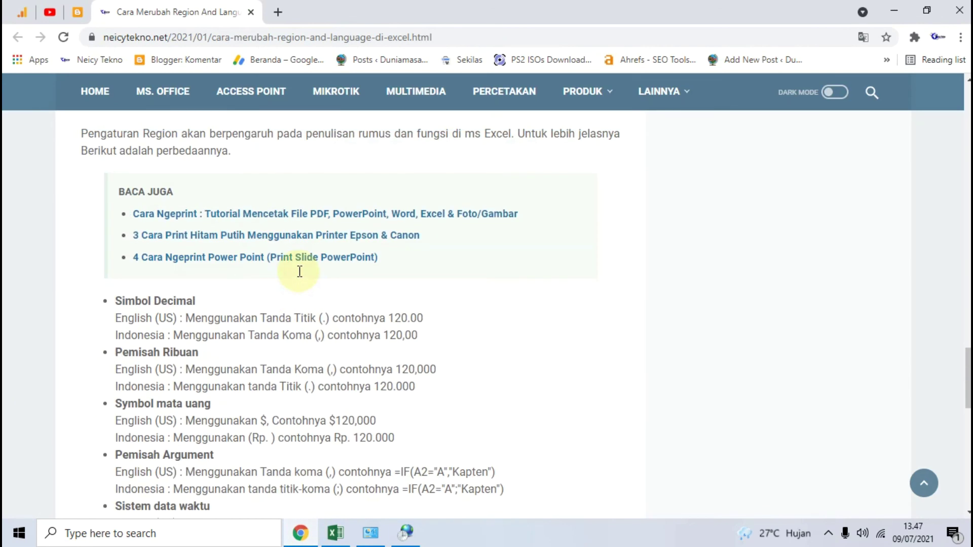
{"action": "scroll", "coordinate": [301, 277], "scroll_direction": "up", "scroll_amount": 7}
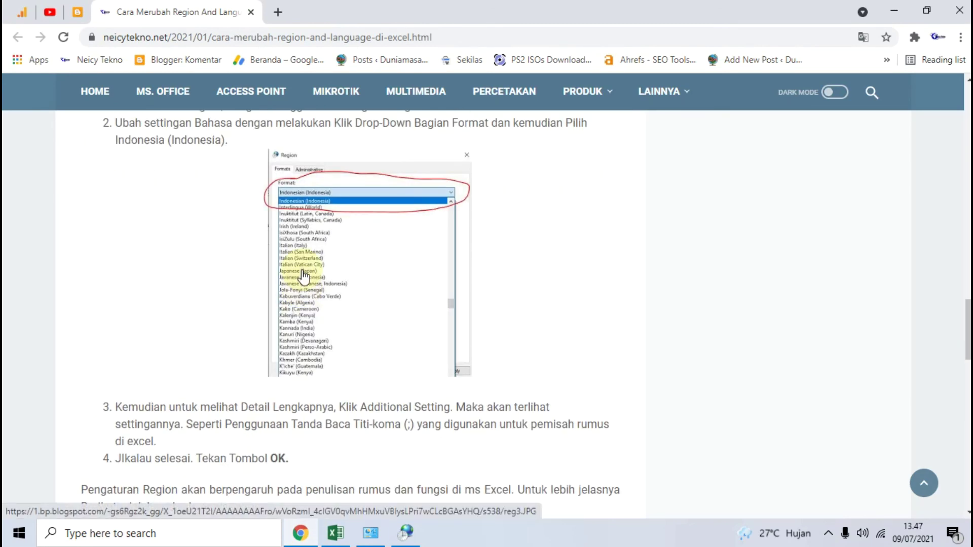
{"action": "scroll", "coordinate": [303, 276], "scroll_direction": "up", "scroll_amount": 6}
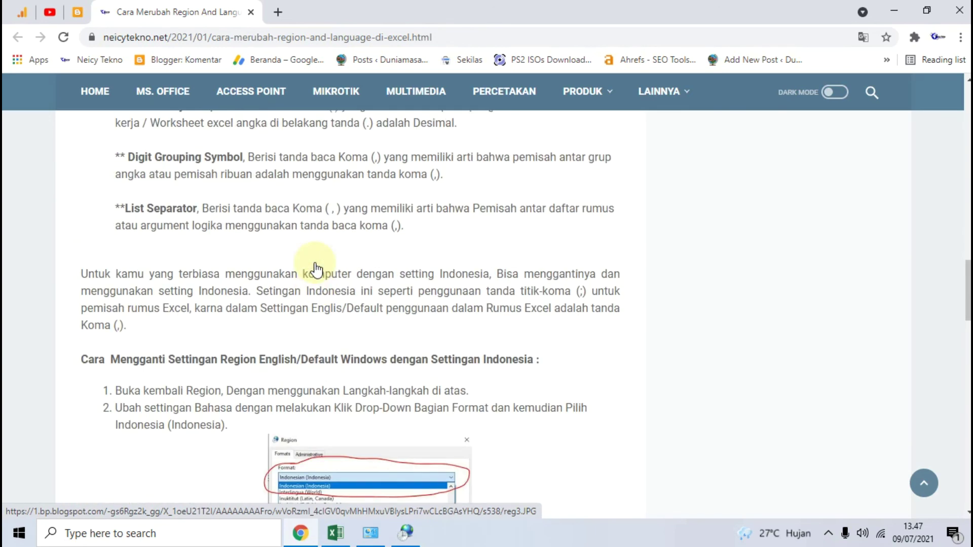
{"action": "scroll", "coordinate": [311, 271], "scroll_direction": "down", "scroll_amount": 15}
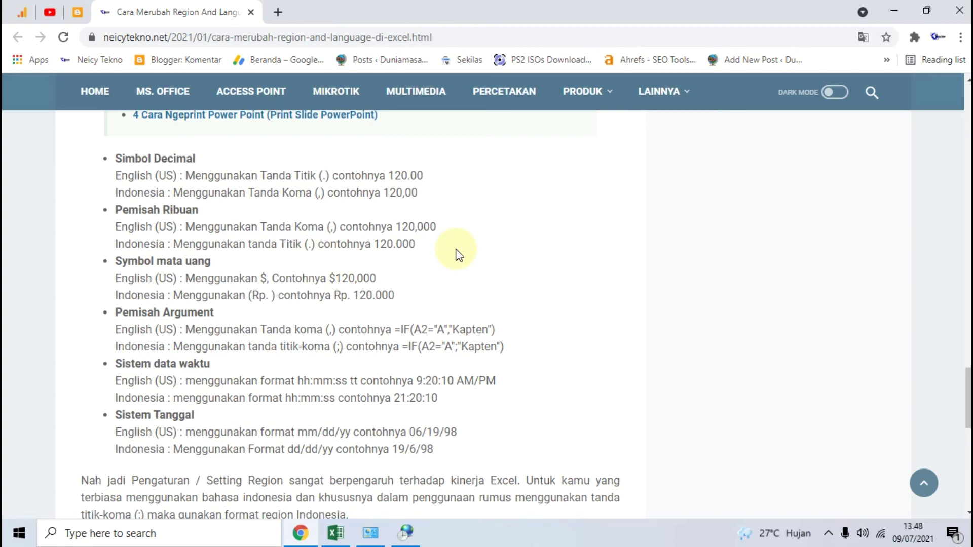
- Minimize Chrome, Excel and the window behind them to get back to the Region dialog on the desktop
{"action": "left_click", "coordinate": [895, 13]}
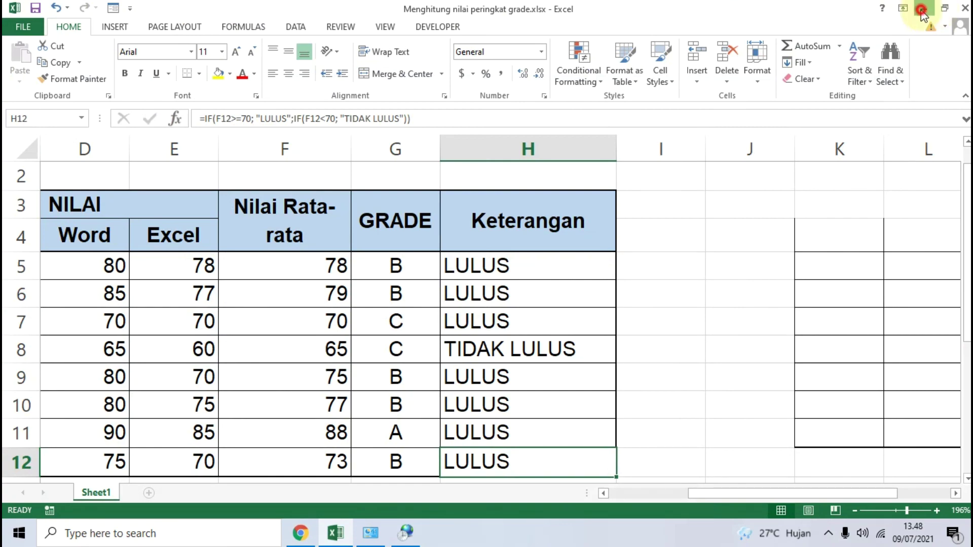
{"action": "left_click", "coordinate": [921, 10]}
{"action": "left_click", "coordinate": [890, 10]}
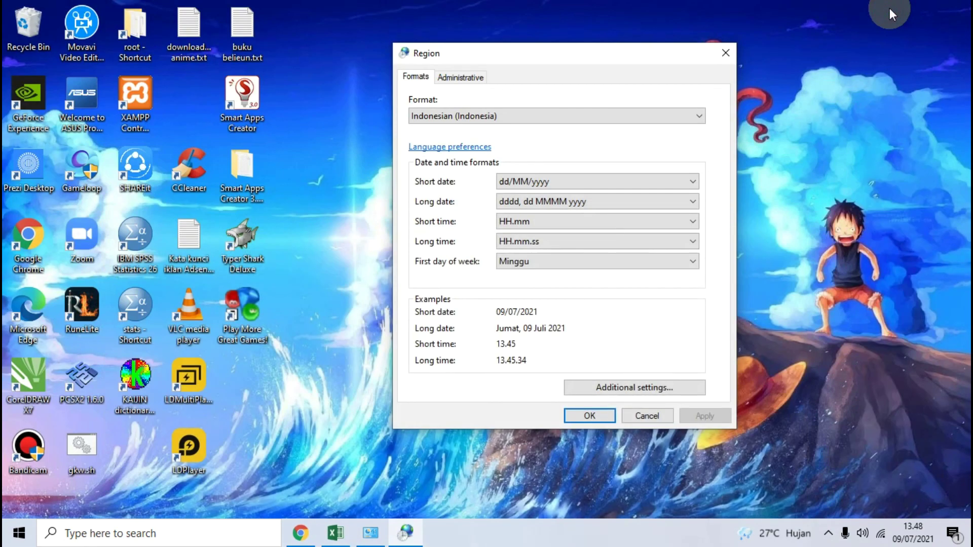